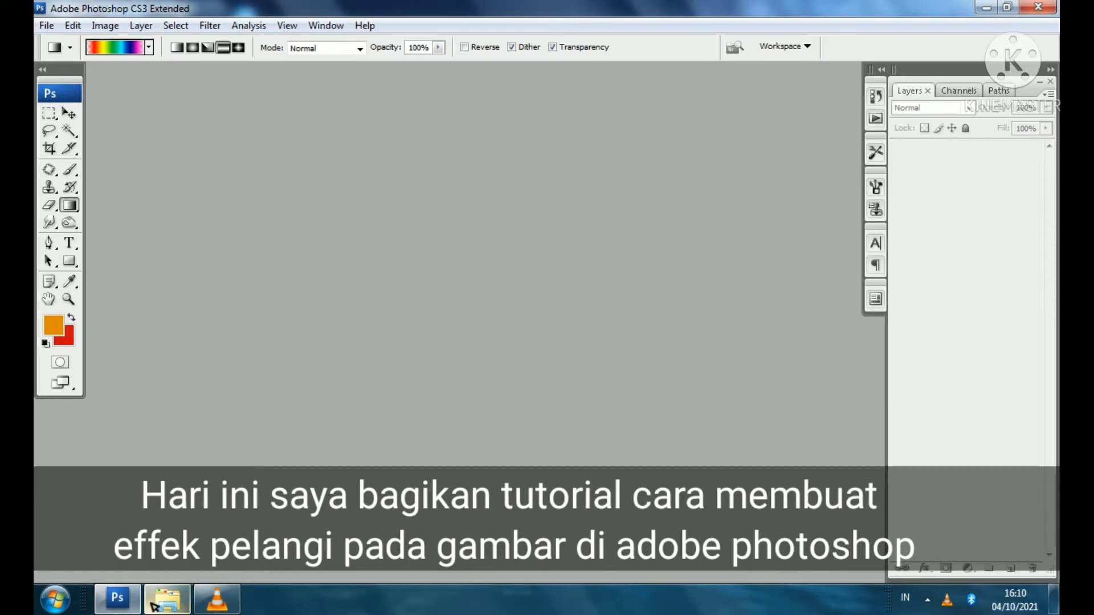
Step: Open the photo 44444444444444.jpg from the Bluetooth inbox folder in Photoshop and maximize its document window
mouse_move(154, 606)
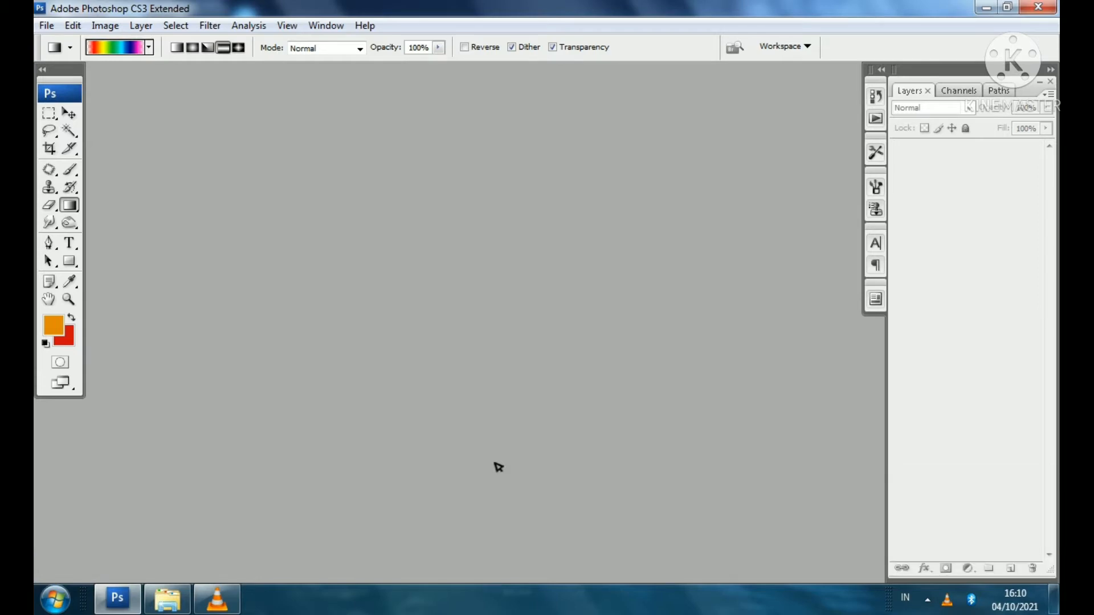
click(176, 605)
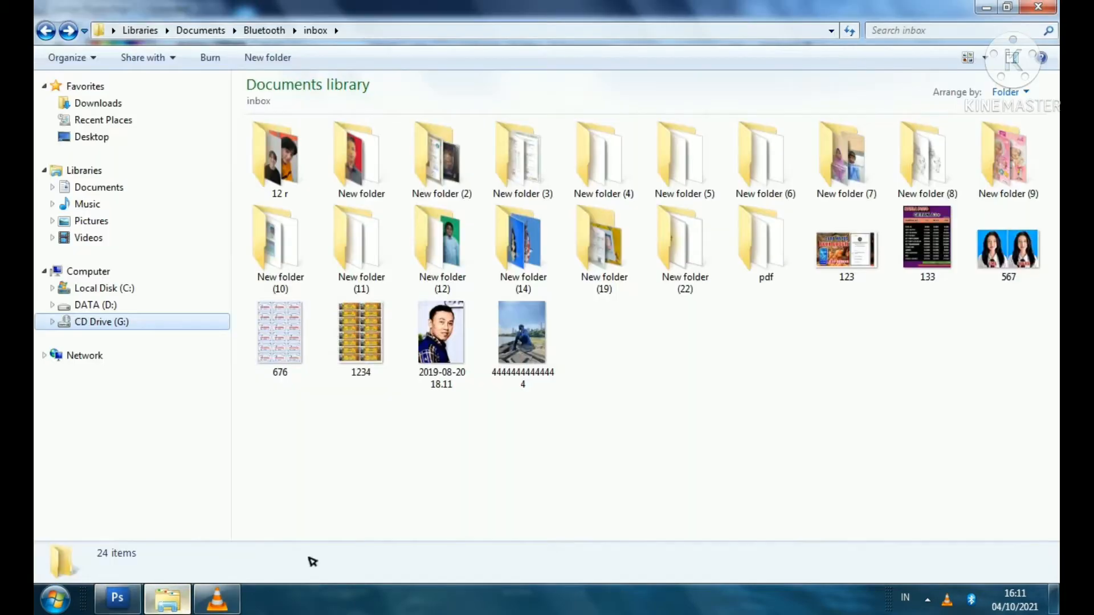
click(523, 347)
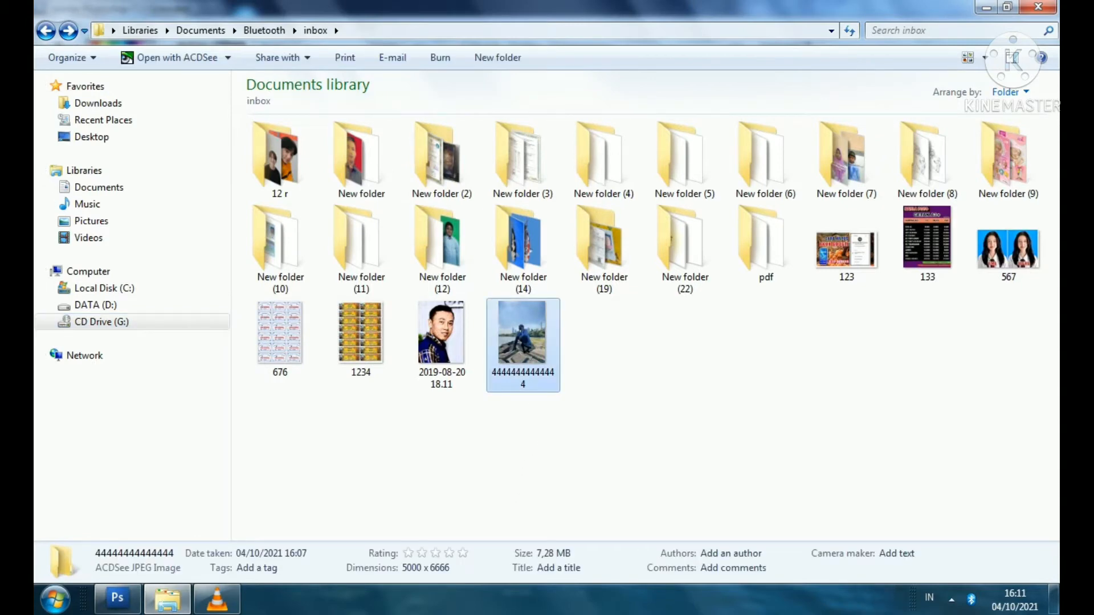
drag(522, 336, 364, 291)
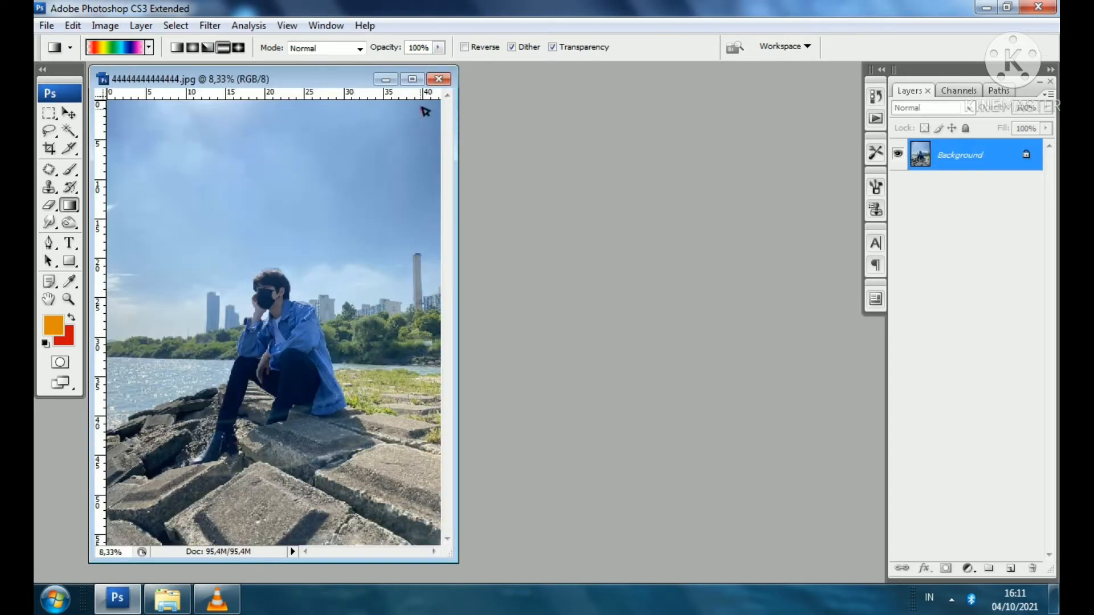
click(414, 81)
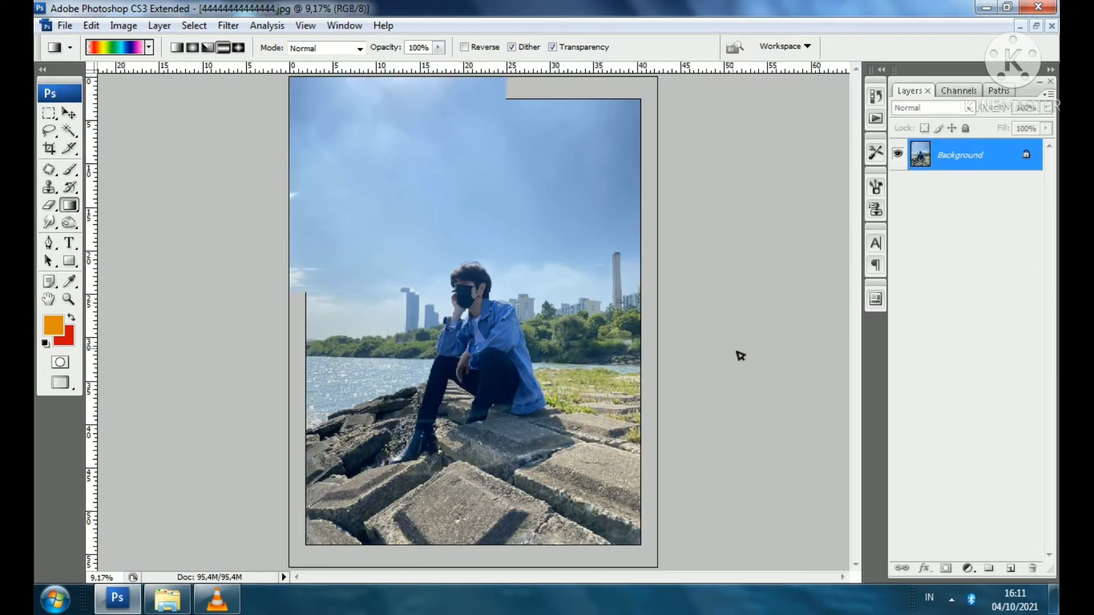
Step: Duplicate the Background layer of the photo
scroll(740, 348, up, 5)
drag(466, 227, 598, 126)
drag(572, 535, 592, 265)
scroll(577, 304, down, 6)
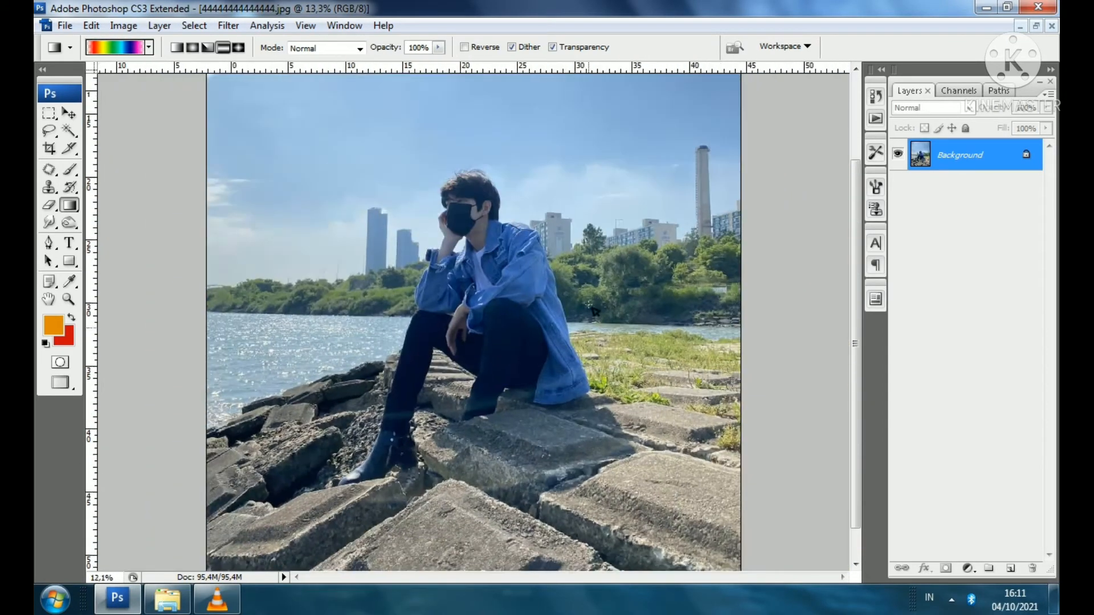
scroll(593, 311, down, 3)
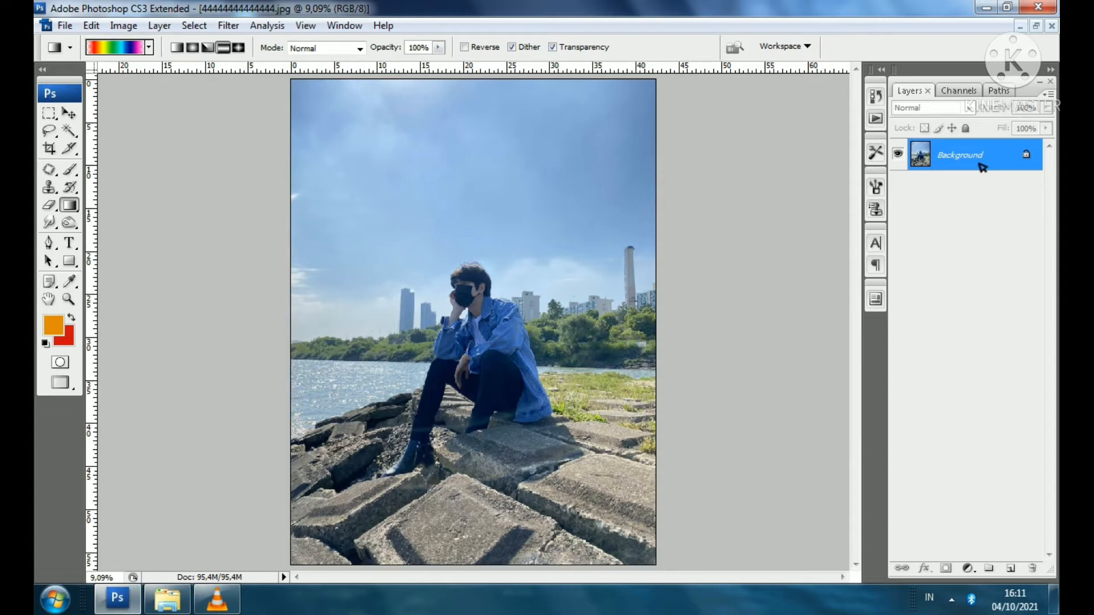
key(ctrl+j)
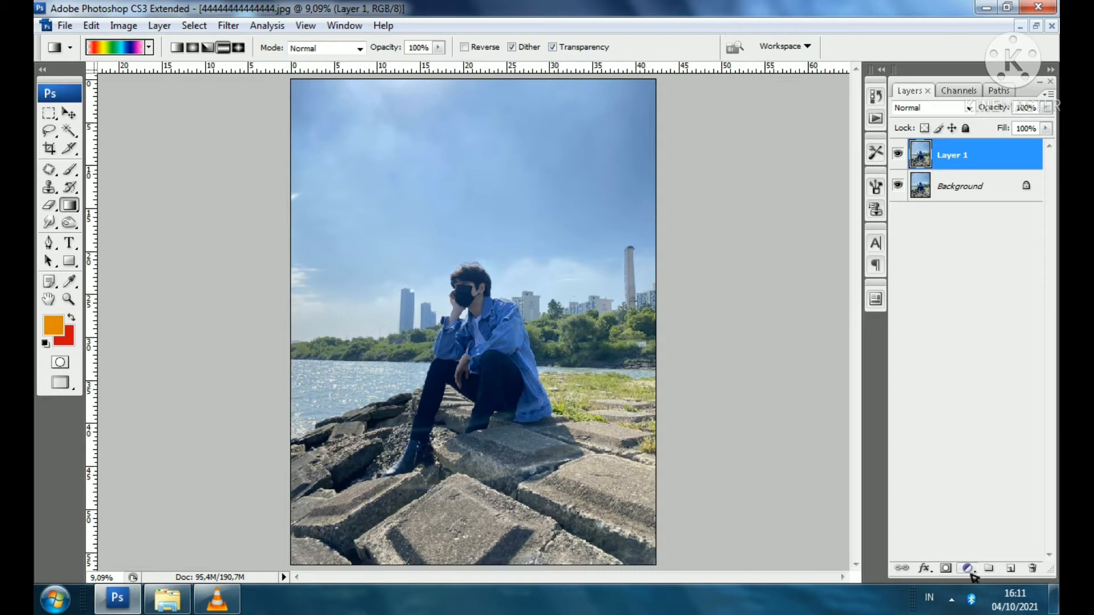
click(968, 569)
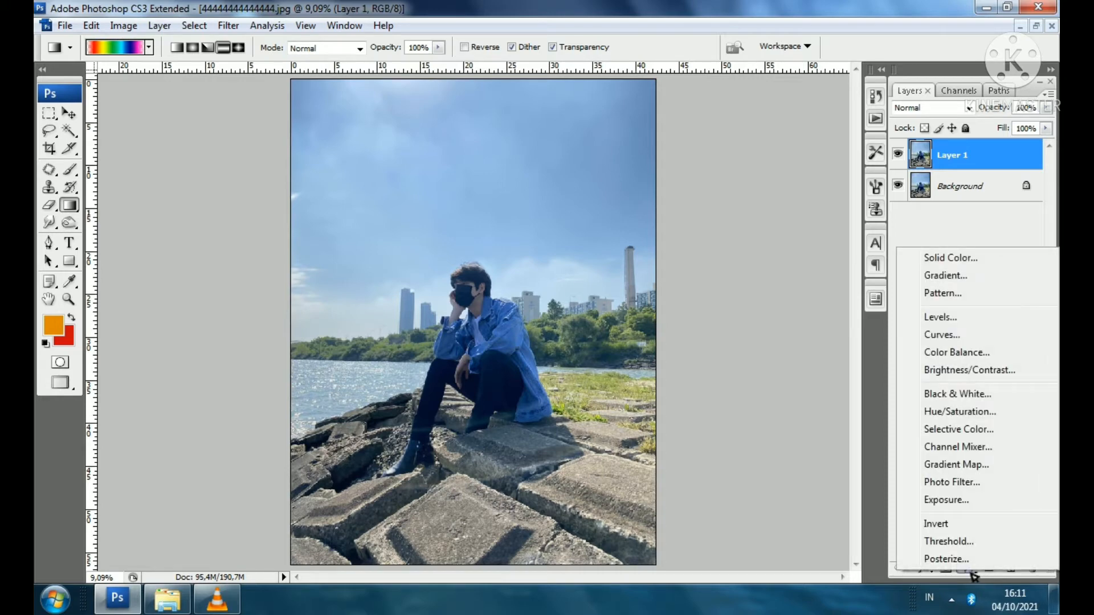
click(945, 276)
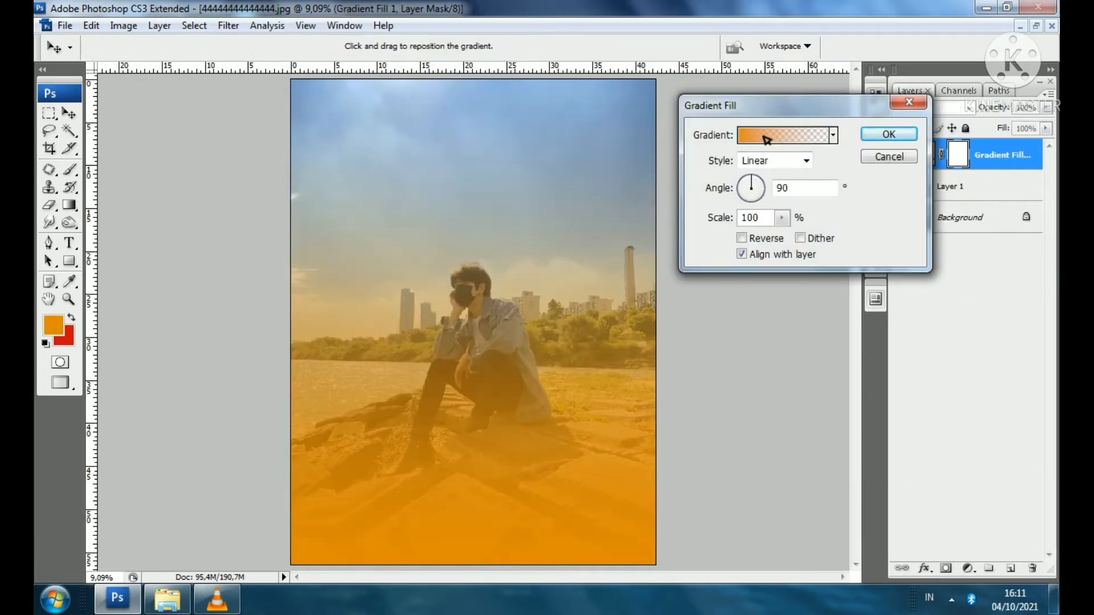
click(763, 137)
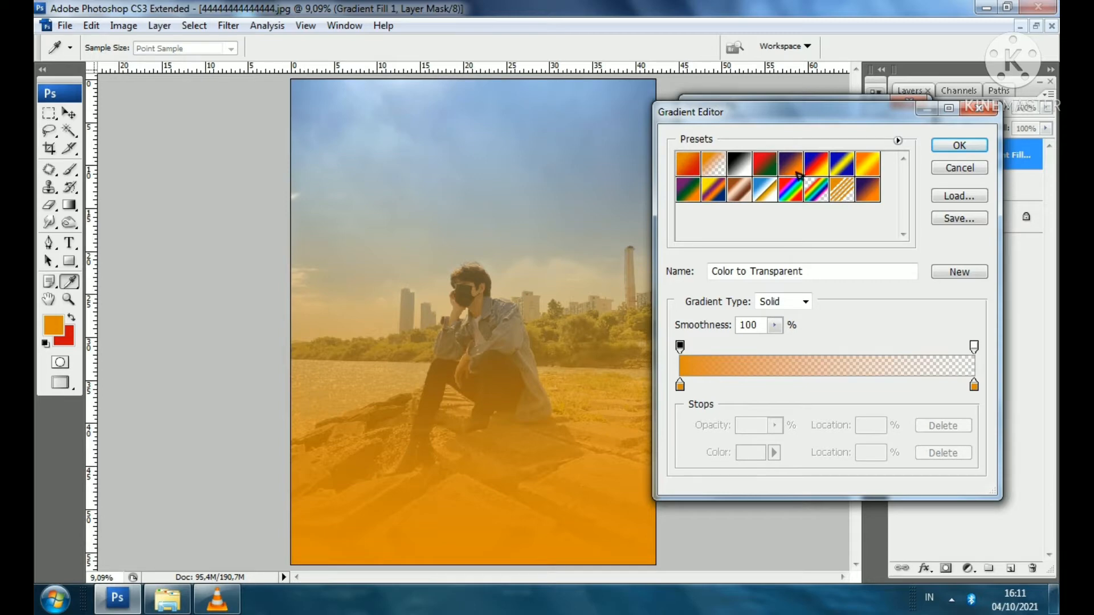
click(975, 171)
click(909, 102)
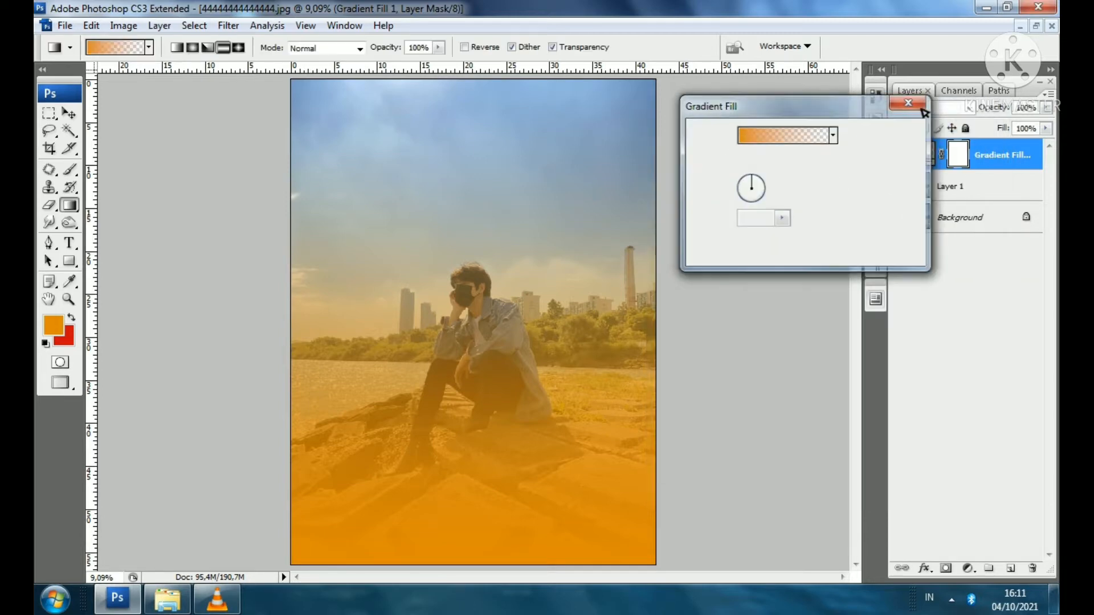
Step: Set the foreground color to the dark orange-red bb2107
click(56, 333)
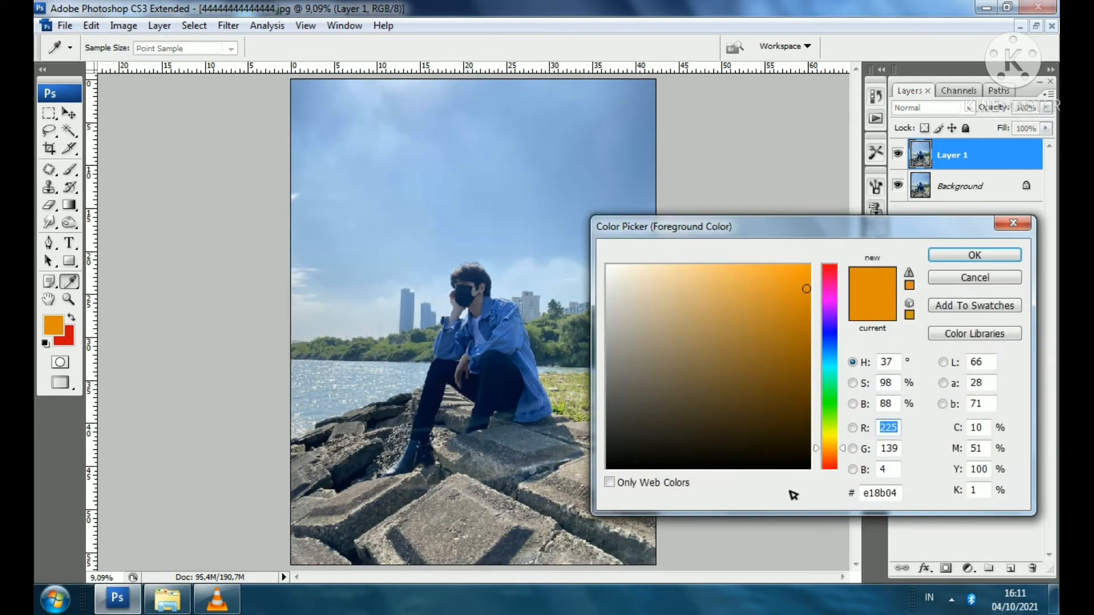
click(837, 470)
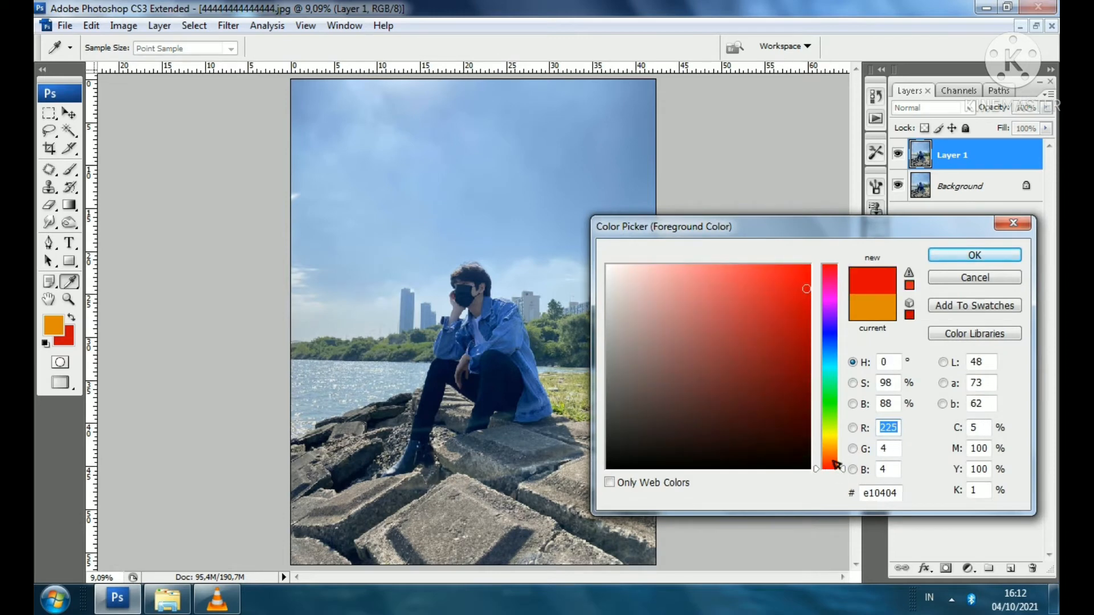
drag(837, 471, 837, 465)
click(803, 319)
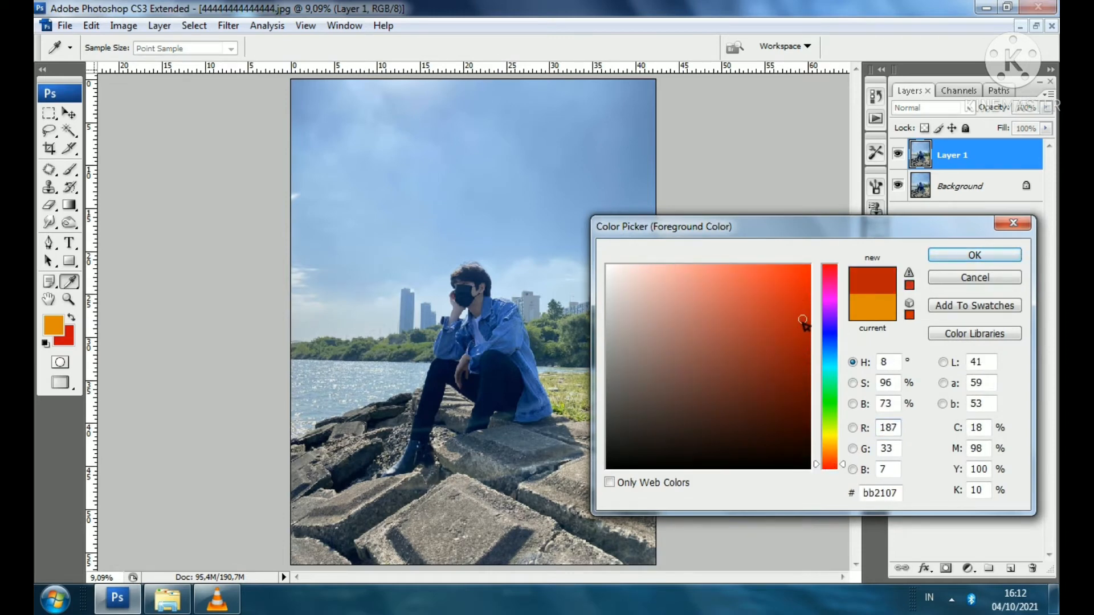
click(973, 256)
key(g)
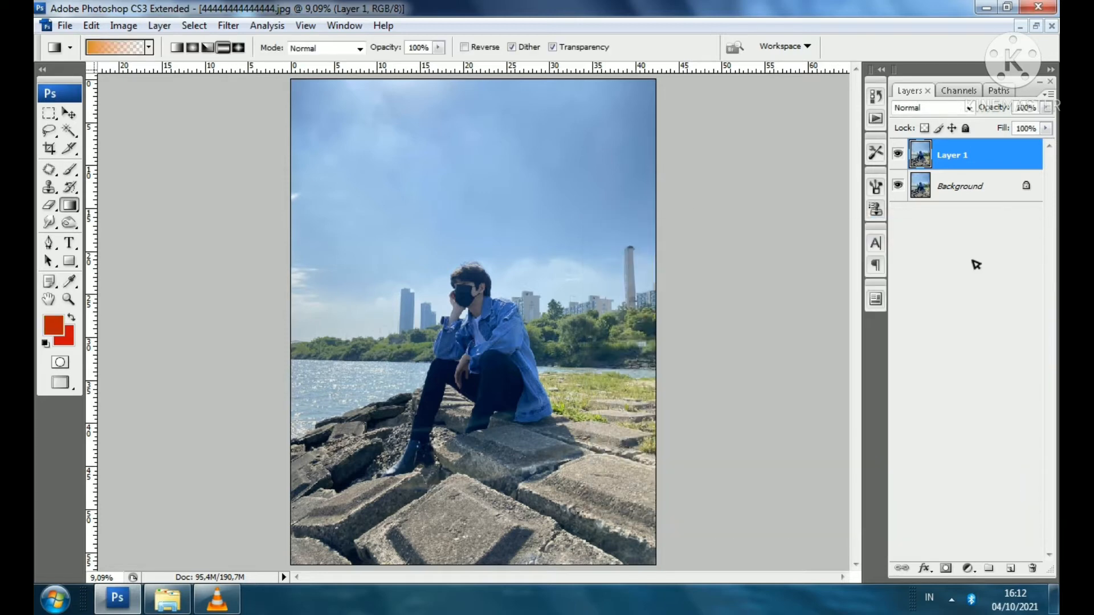
Step: Add a linear gradient fill layer at 90° fading from the foreground red to transparent, and set its blend mode to Overlay
click(971, 571)
click(957, 277)
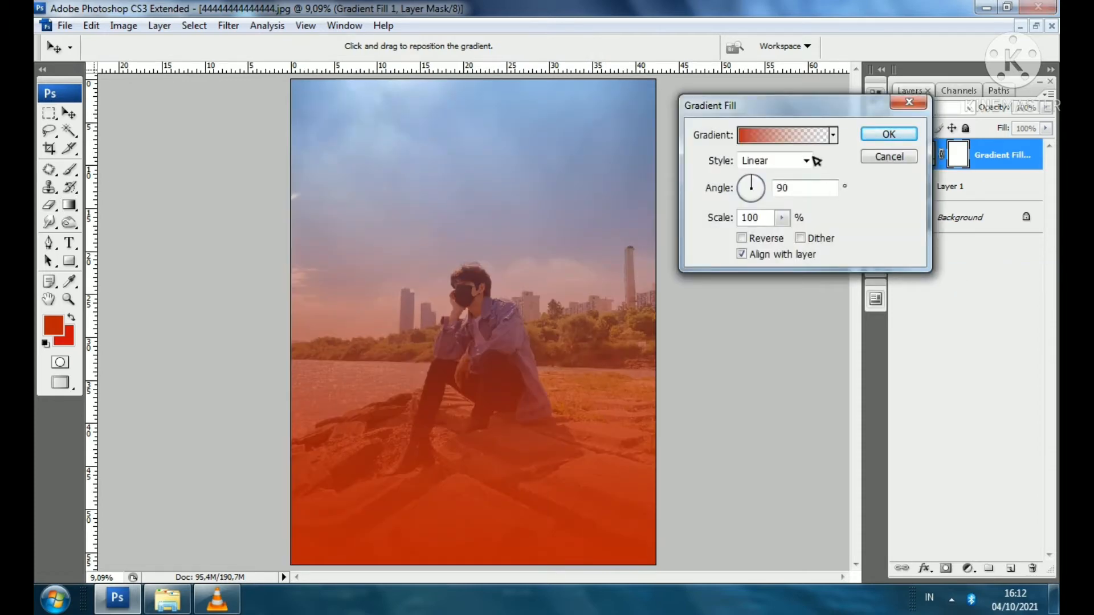
click(883, 135)
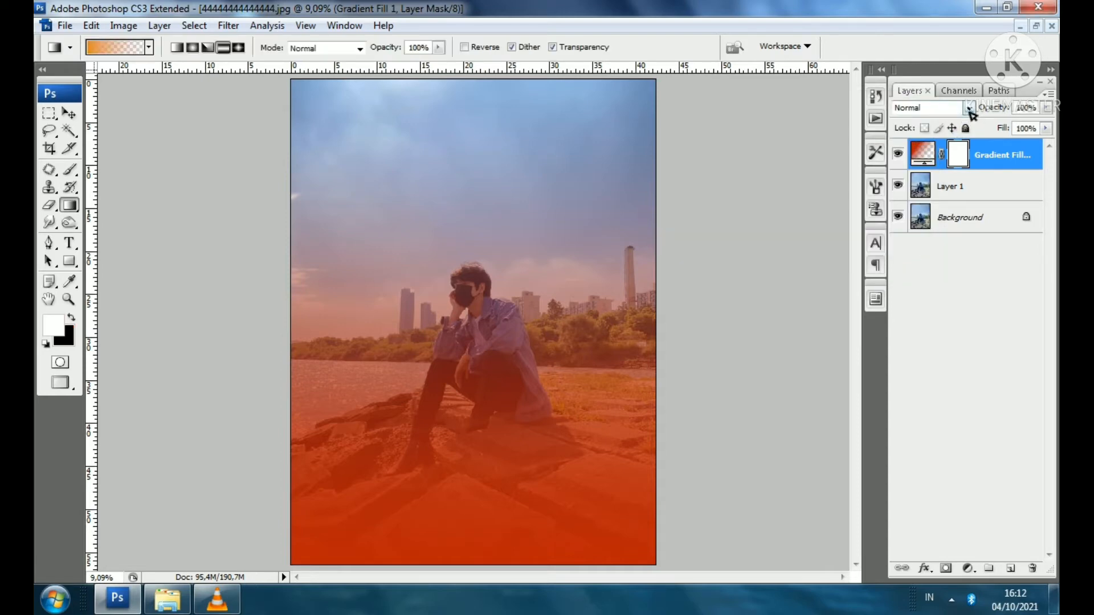
click(969, 109)
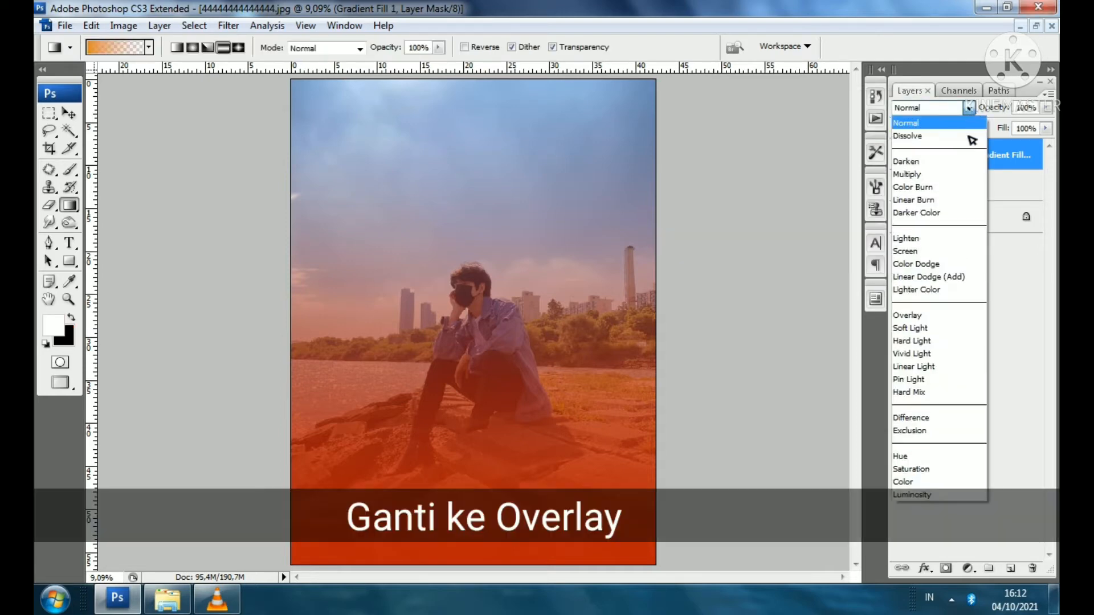
click(947, 323)
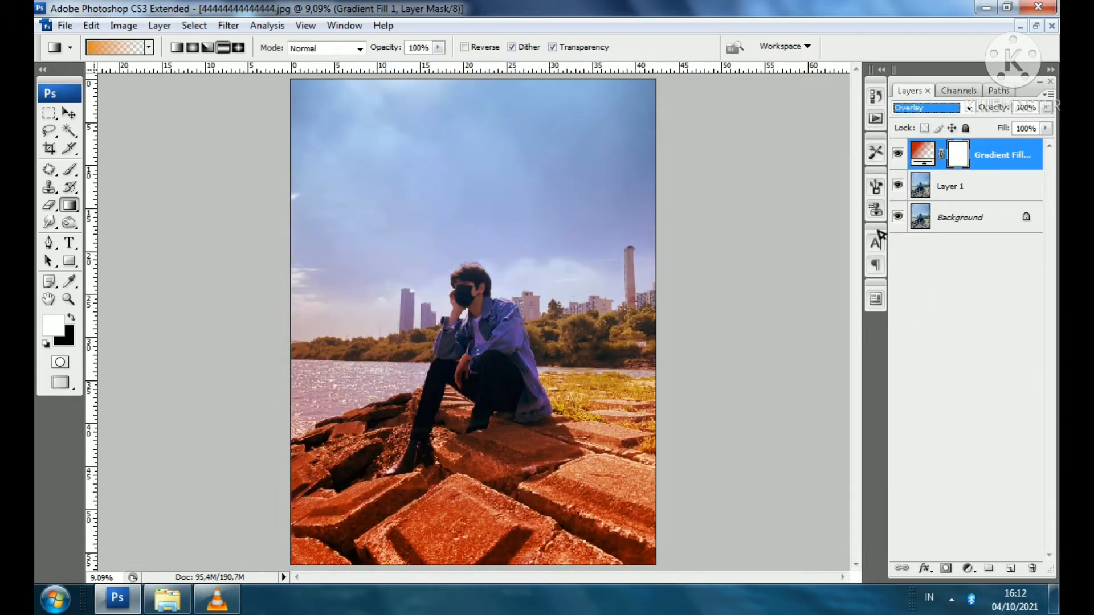
Step: Compare the photo with and without the gradient fill layer, and set that layer's opacity and fill to 86%
click(898, 155)
click(898, 154)
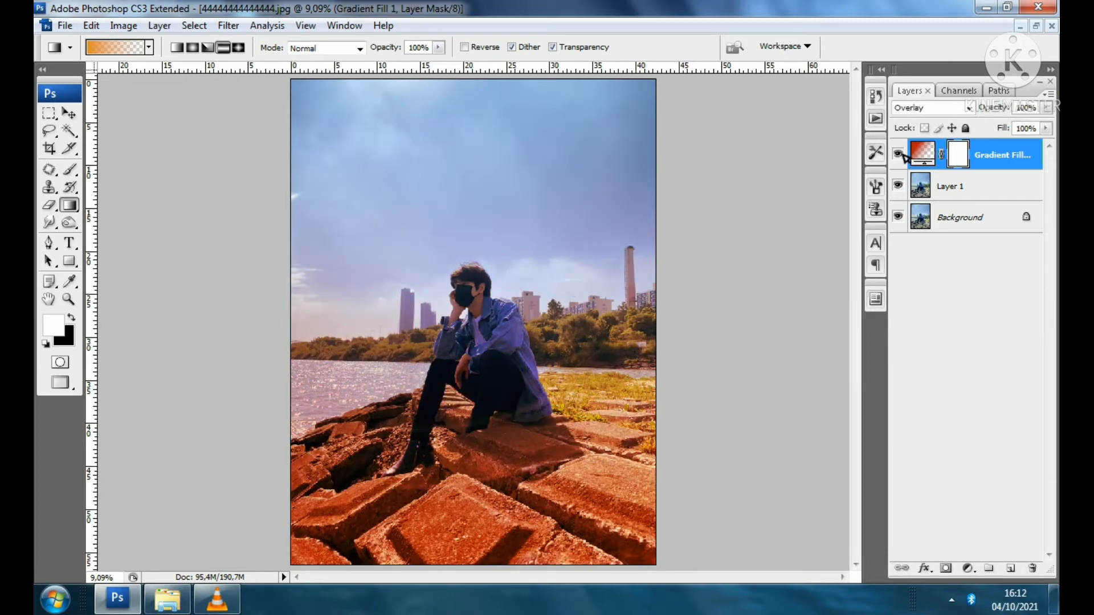
click(899, 154)
click(899, 155)
click(1047, 107)
mouse_move(1042, 130)
mouse_down()
mouse_move(1032, 130)
mouse_move(1038, 144)
mouse_up()
click(1046, 128)
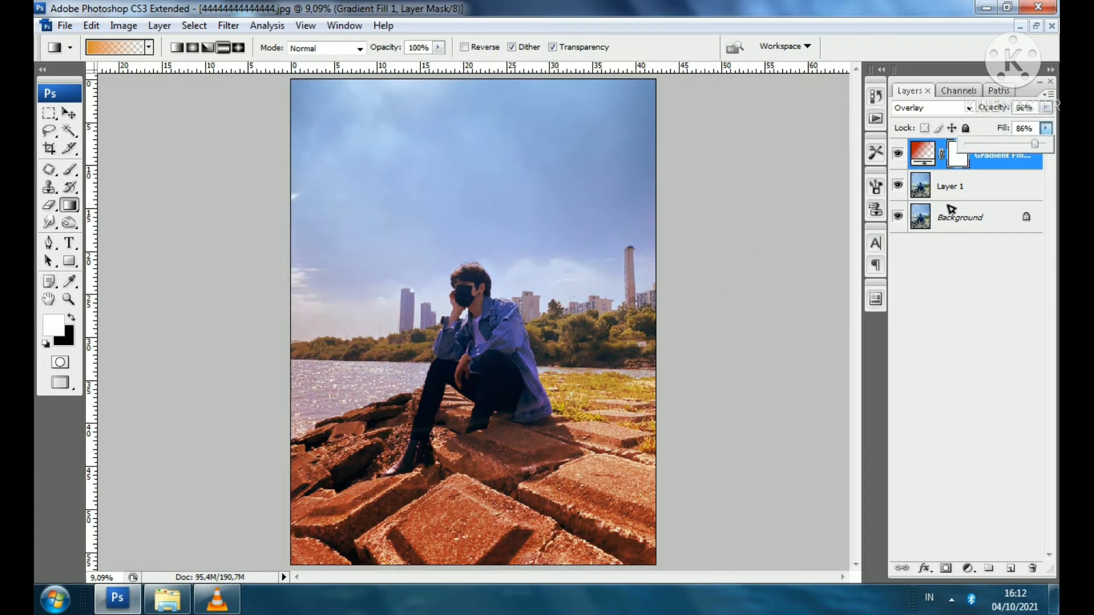
click(824, 215)
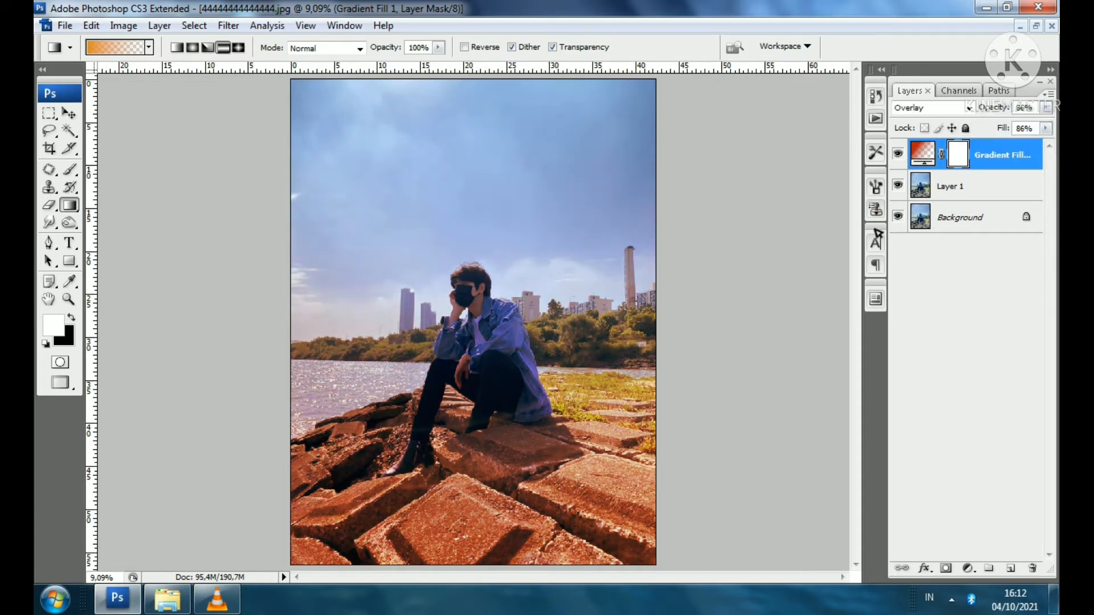
Step: Add an empty layer directly above Layer 1 and set the foreground color to the golden orange bb7e07
click(957, 193)
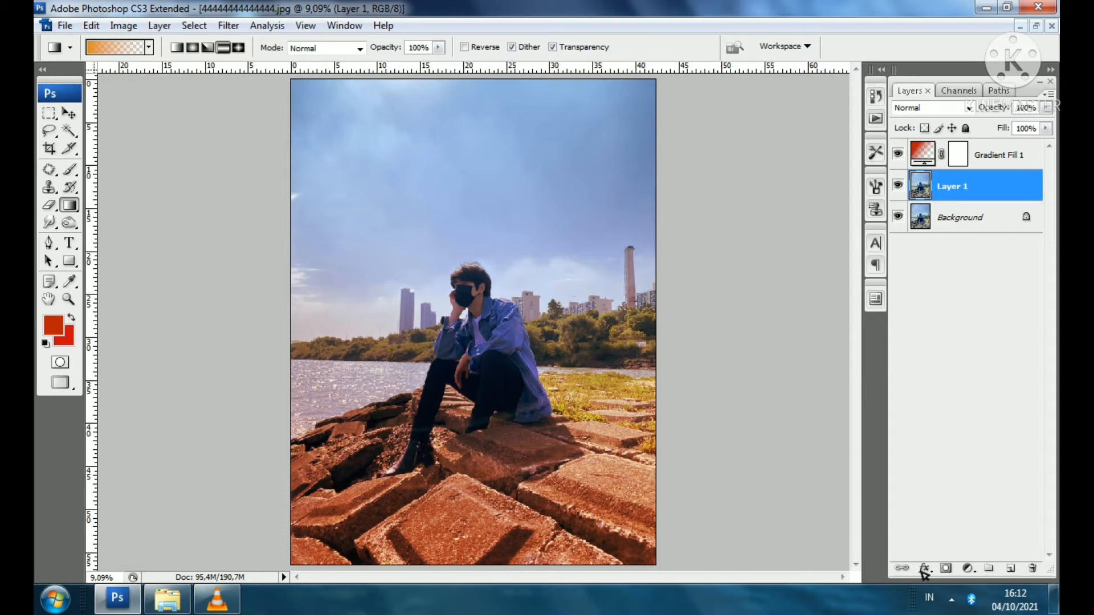
click(1012, 569)
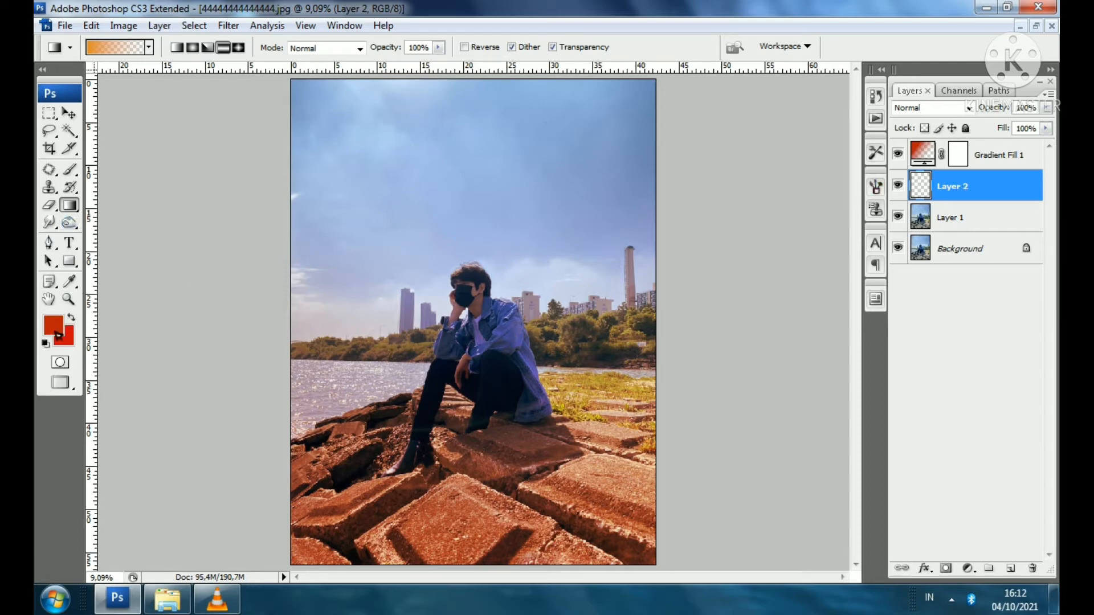
click(53, 326)
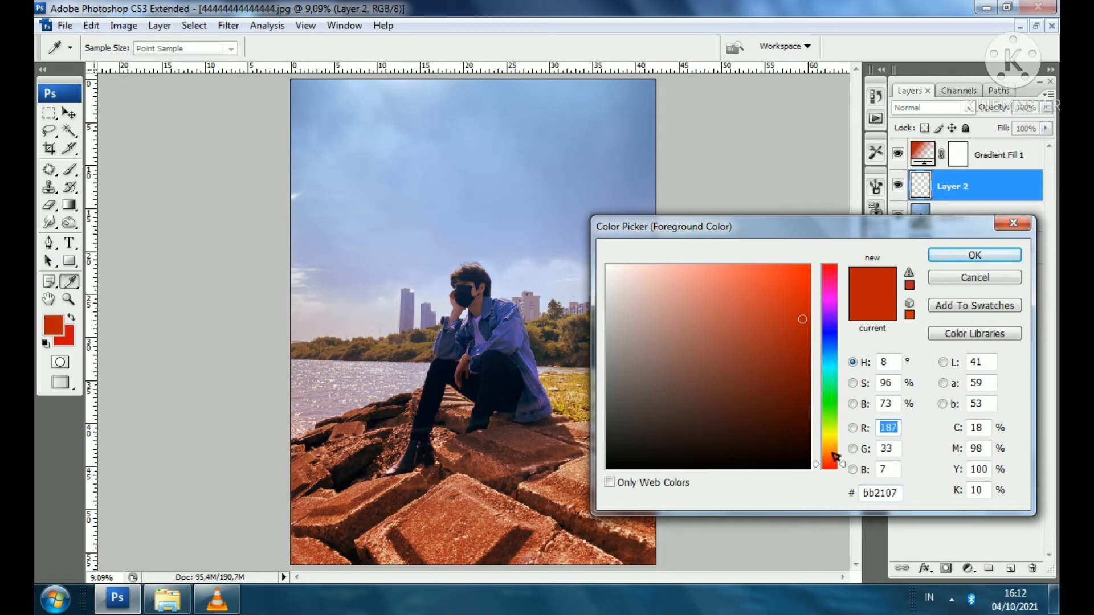
click(833, 445)
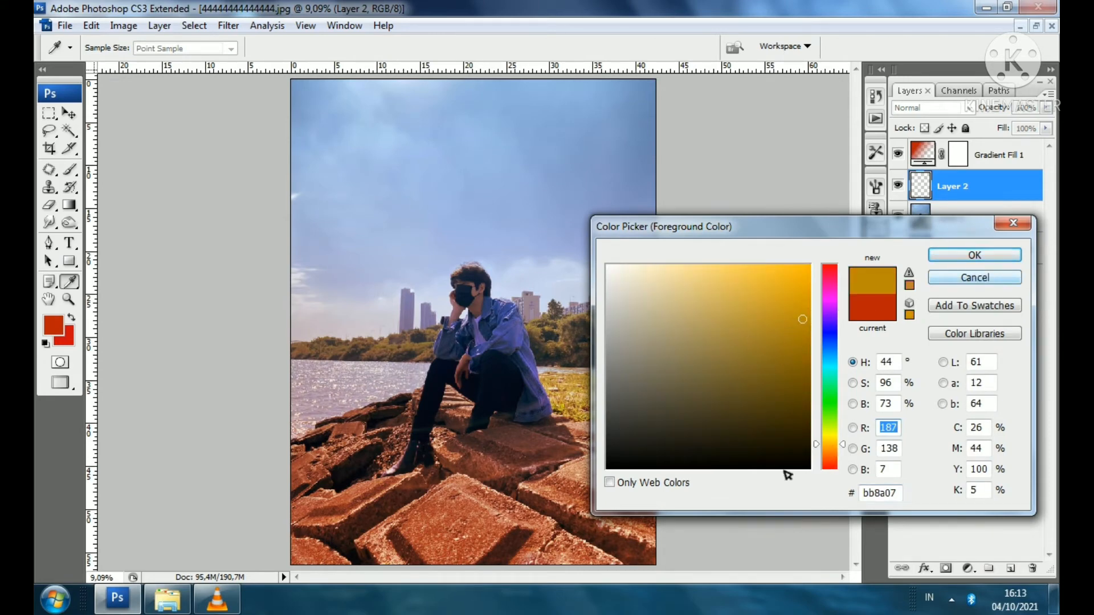
click(833, 449)
drag(834, 450, 833, 447)
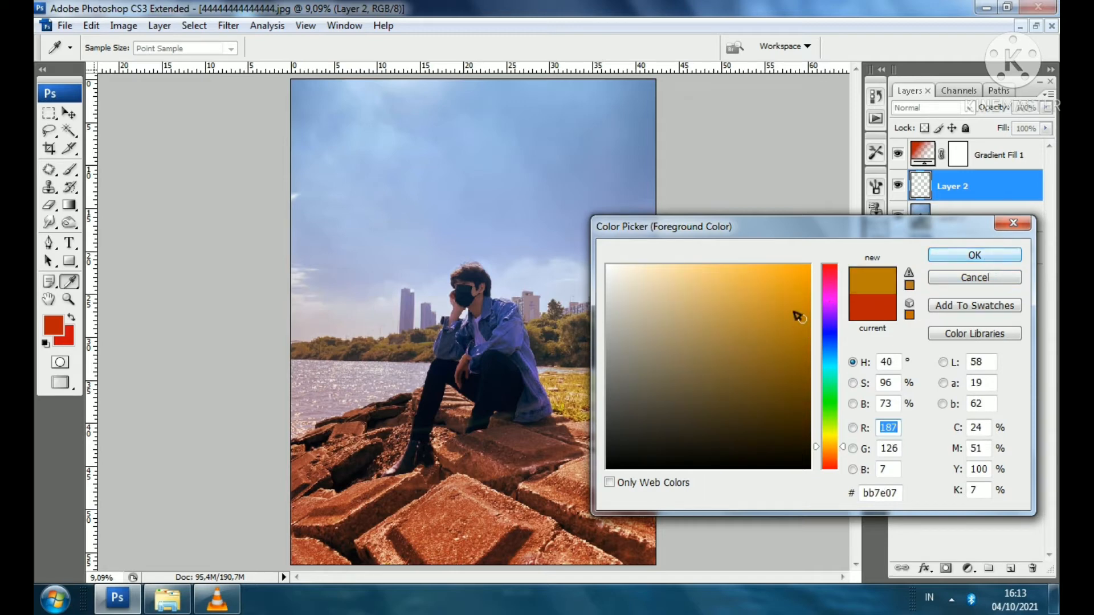
click(983, 256)
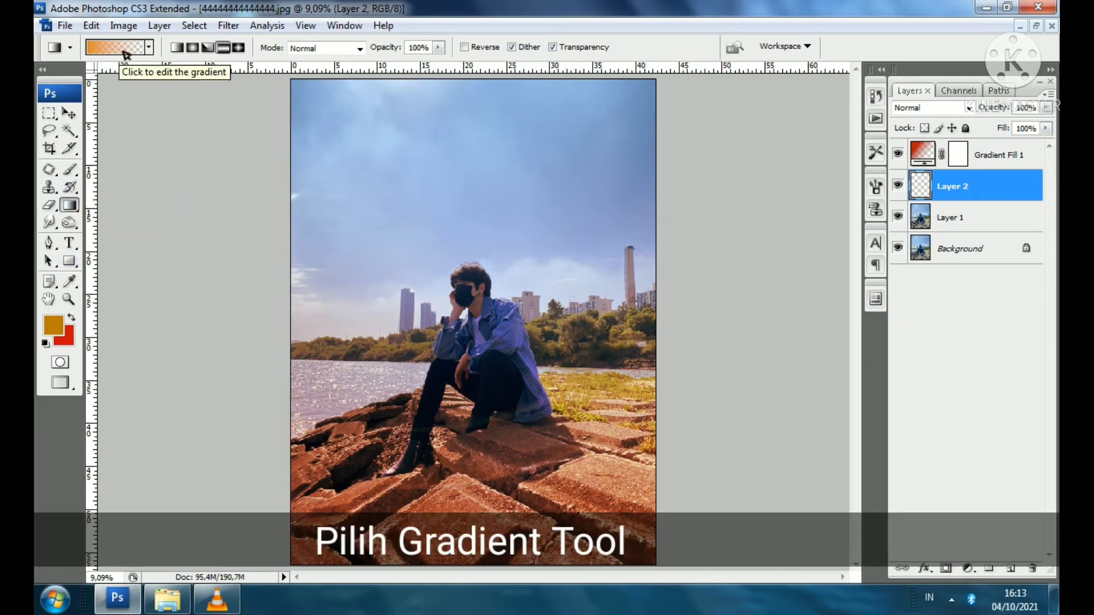
Step: Draw a vertical Foreground to Transparent gradient on the empty layer, from the photo's top edge down to the rocks below the man's feet
click(122, 50)
click(721, 166)
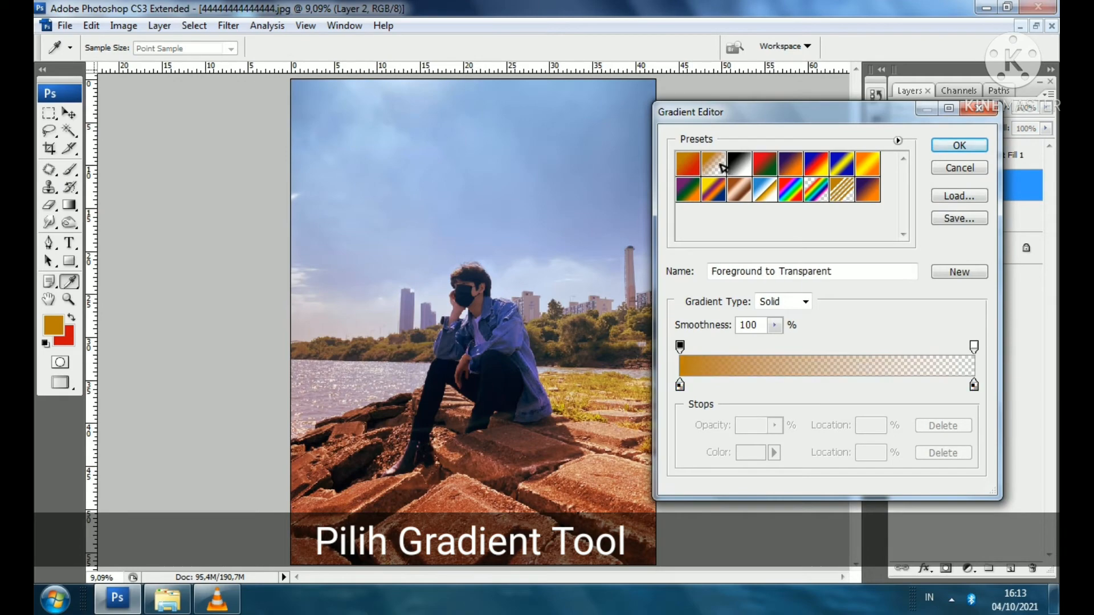
click(959, 145)
scroll(461, 196, down, 3)
scroll(459, 189, up, 1)
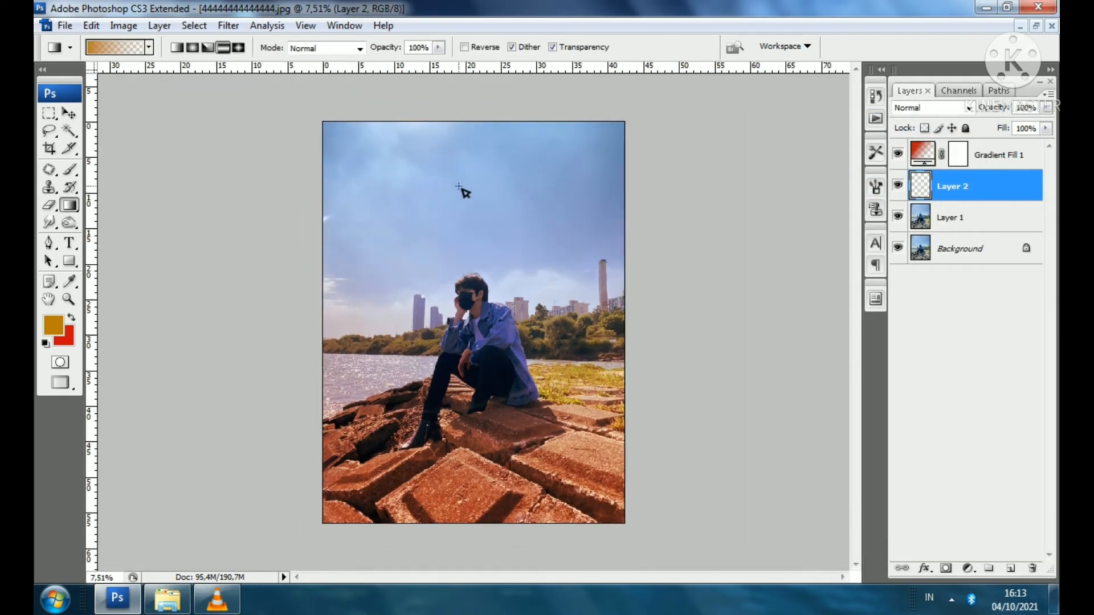
scroll(480, 94, up, 2)
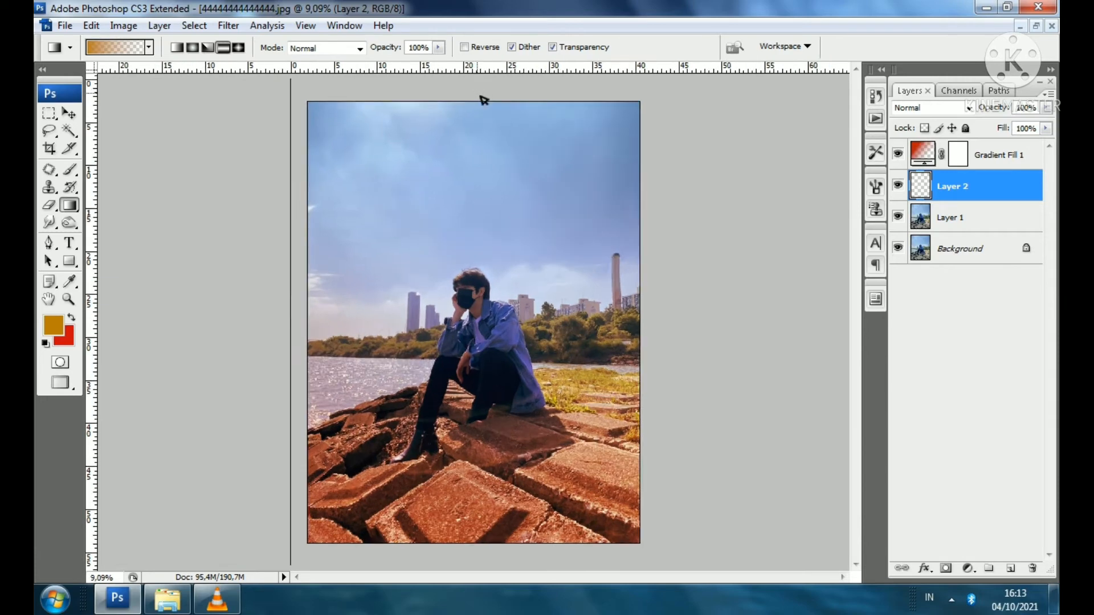
scroll(483, 98, down, 1)
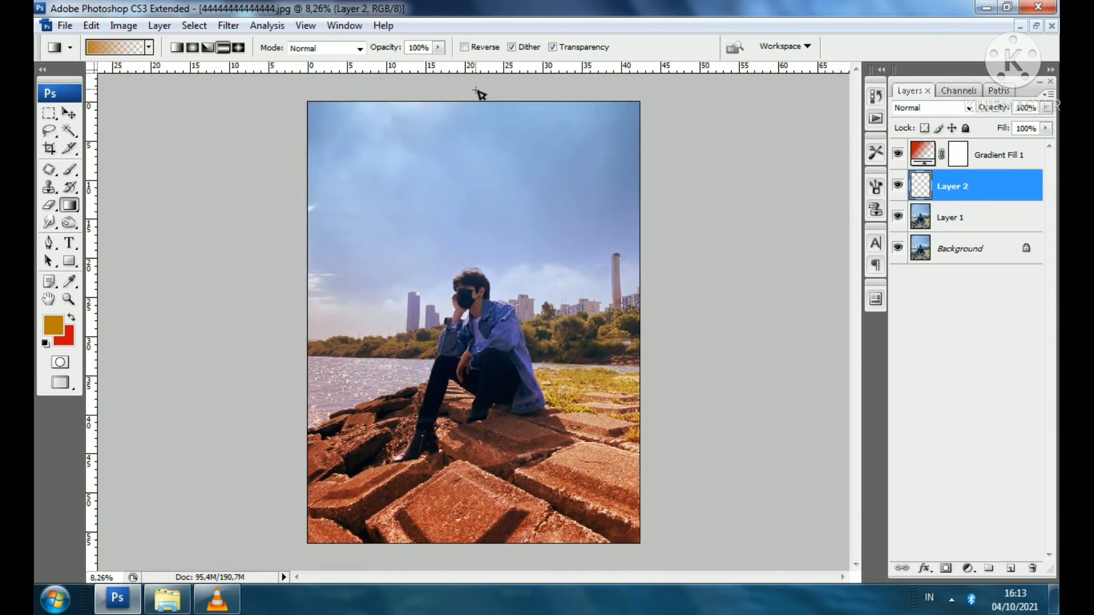
drag(474, 102, 473, 468)
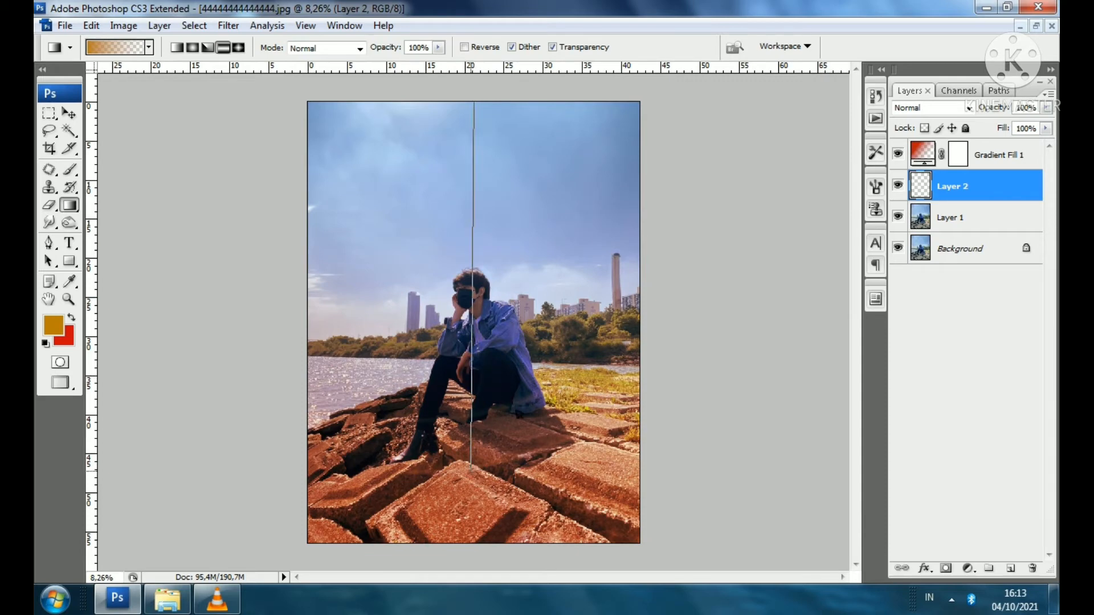
drag(510, 411, 512, 406)
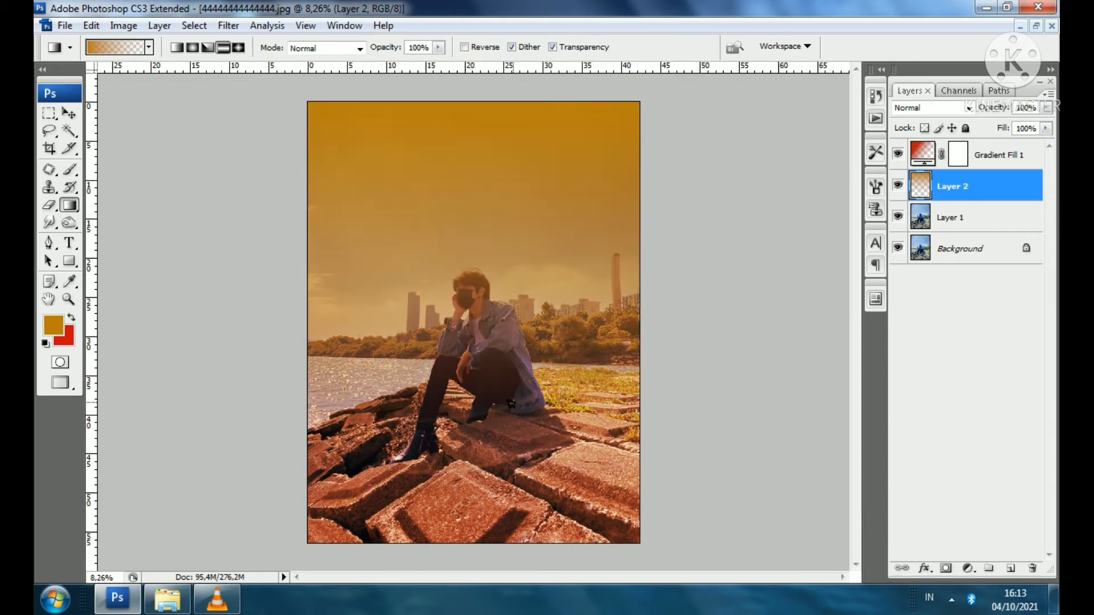
Step: Set the blend mode of the golden orange gradient layer (Layer 2) to Overlay
scroll(639, 251, up, 1)
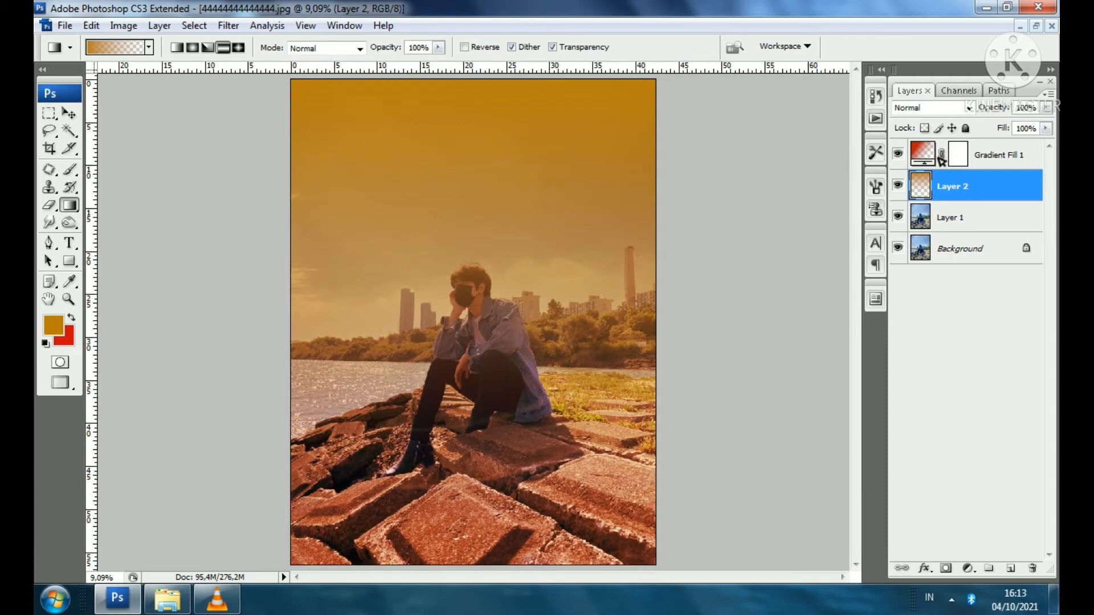
click(970, 110)
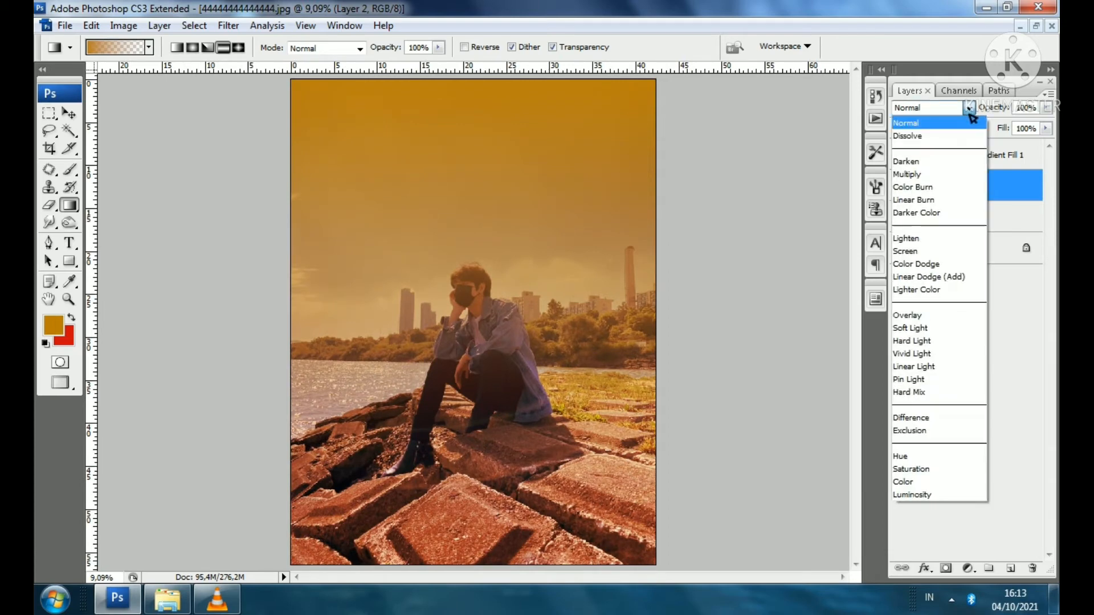
click(938, 316)
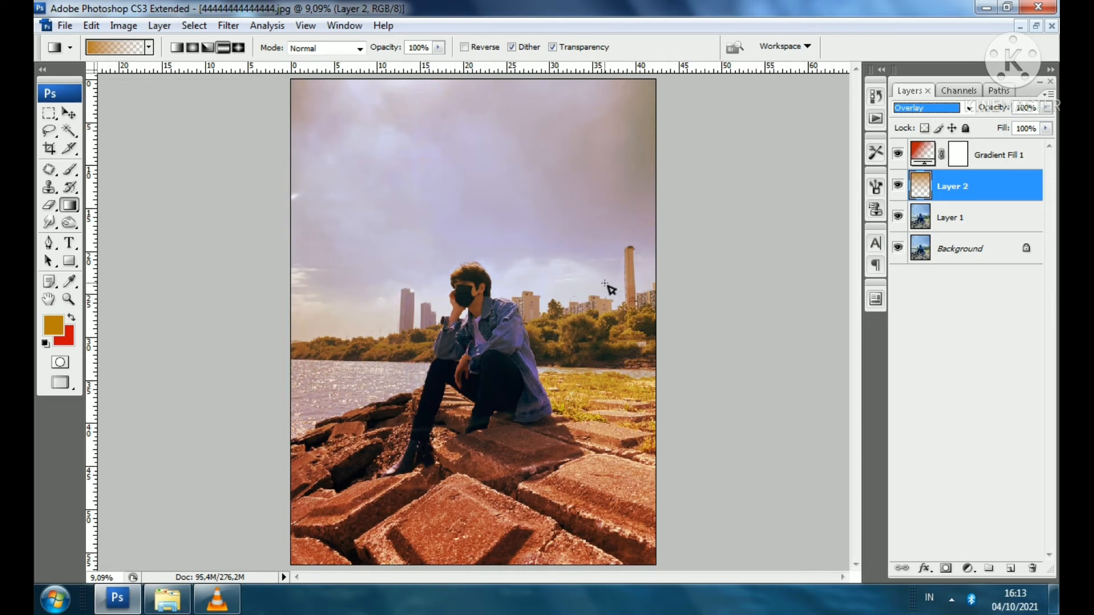
Step: Merge the gradient fill layer, Layer 2 and Layer 1 into one layer, and compare the photo with and without it
click(988, 159)
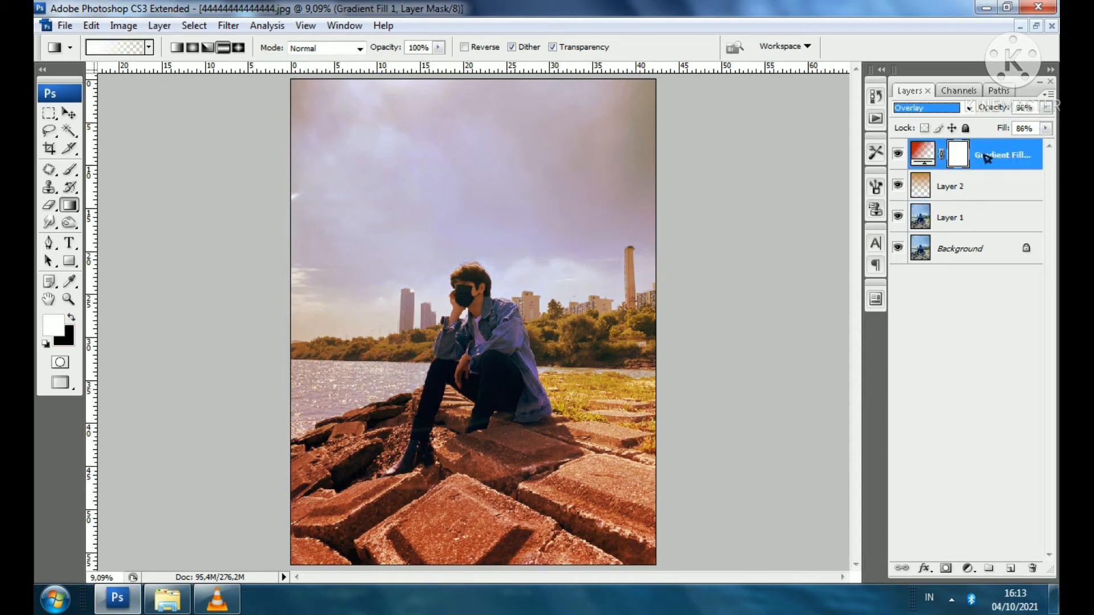
shift+click(990, 187)
shift+click(982, 223)
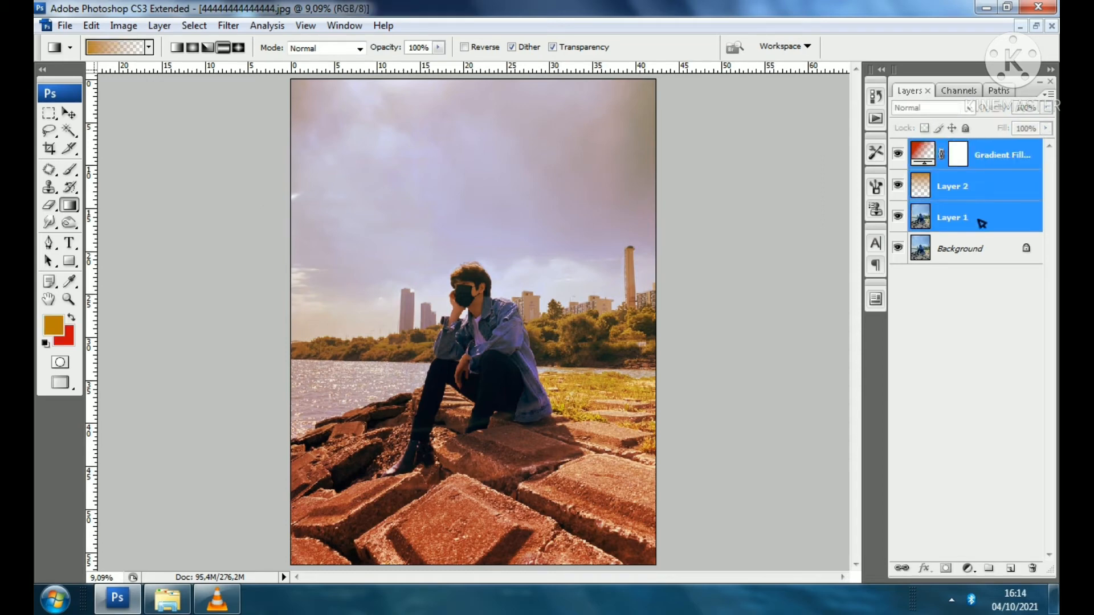
right_click(975, 215)
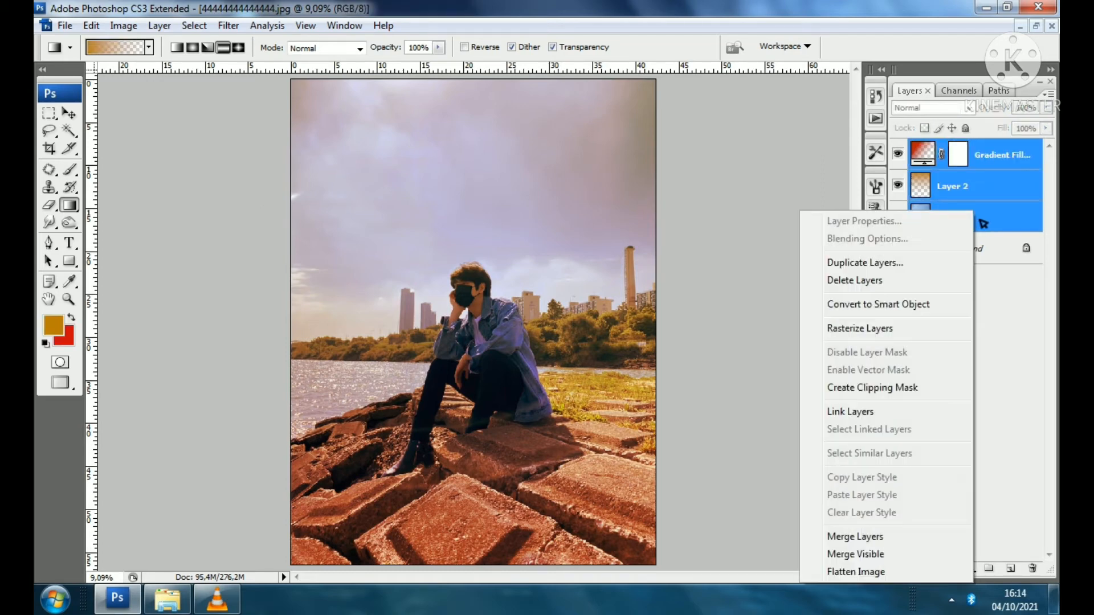
click(889, 537)
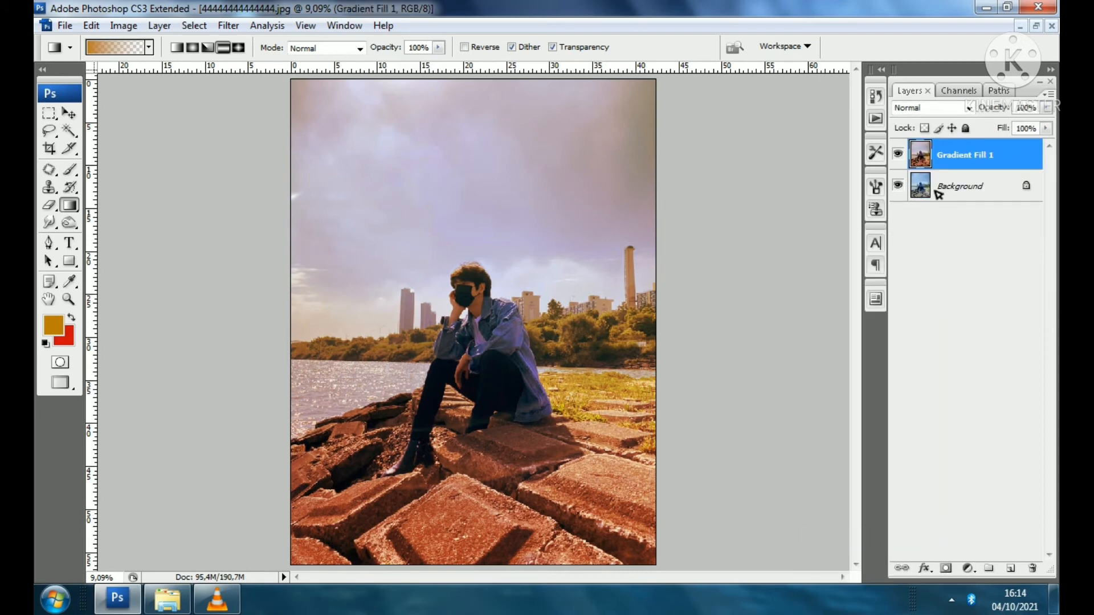
click(899, 154)
click(899, 155)
click(899, 155)
click(898, 154)
click(899, 155)
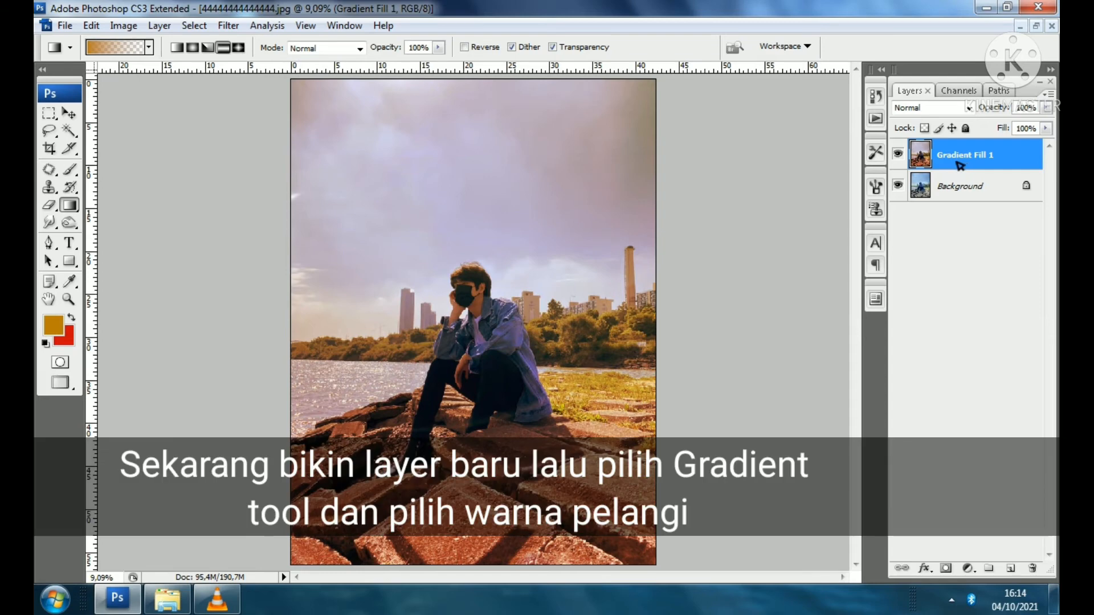
Step: Add an empty layer above the merged photo layer and choose the Transparent Rainbow preset for the Gradient tool
click(1012, 568)
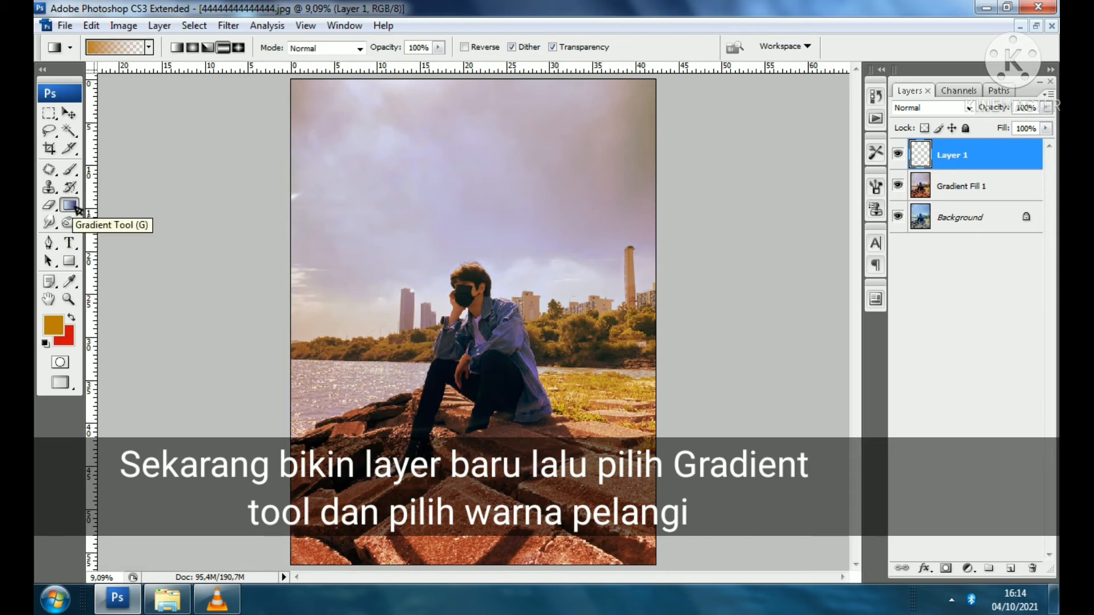
click(109, 52)
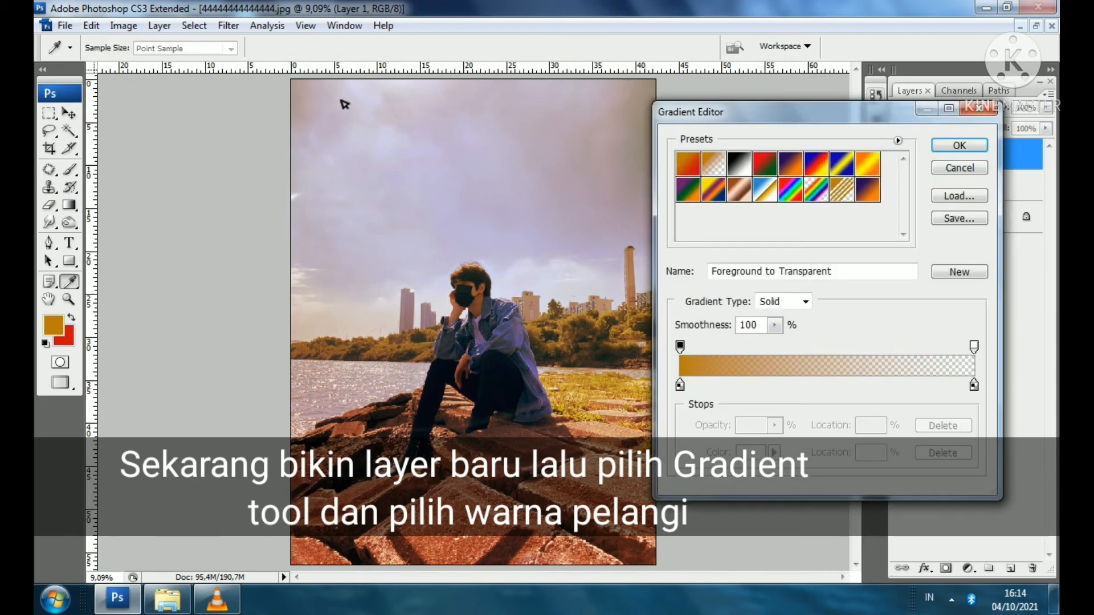
click(824, 195)
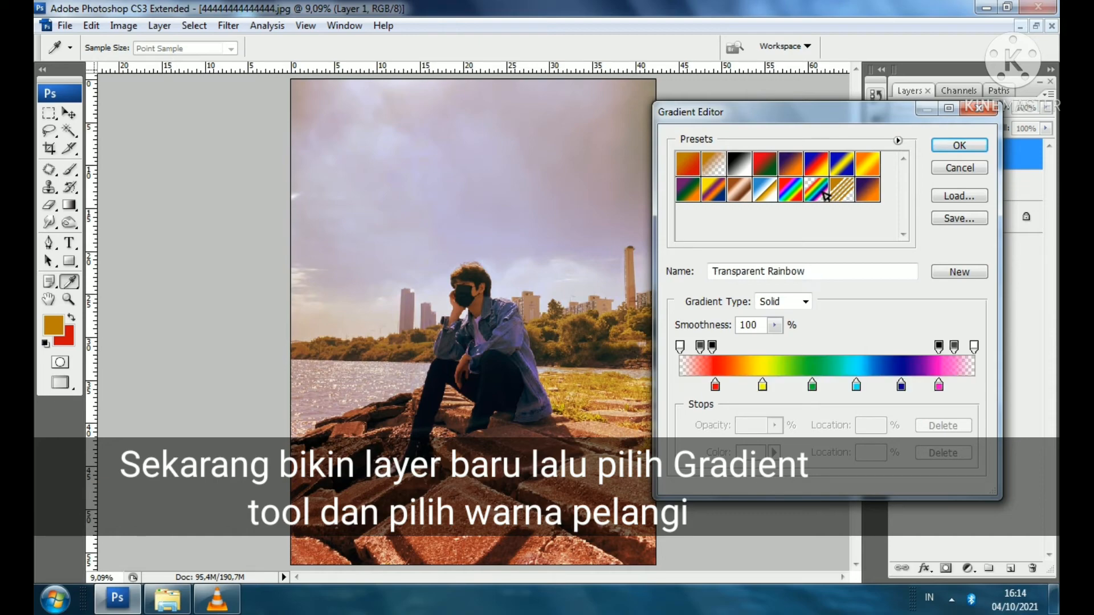
click(960, 147)
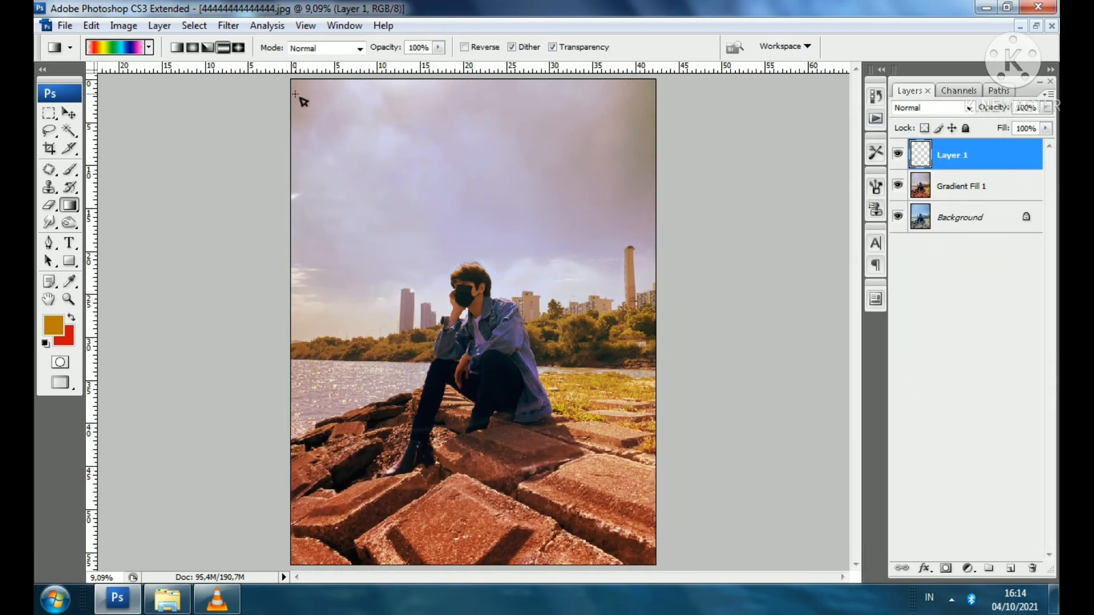
Step: Draw the rainbow gradient diagonally from the photo's upper-left corner to its lower-right corner, and set the layer's blend mode to Color
scroll(294, 87, down, 1)
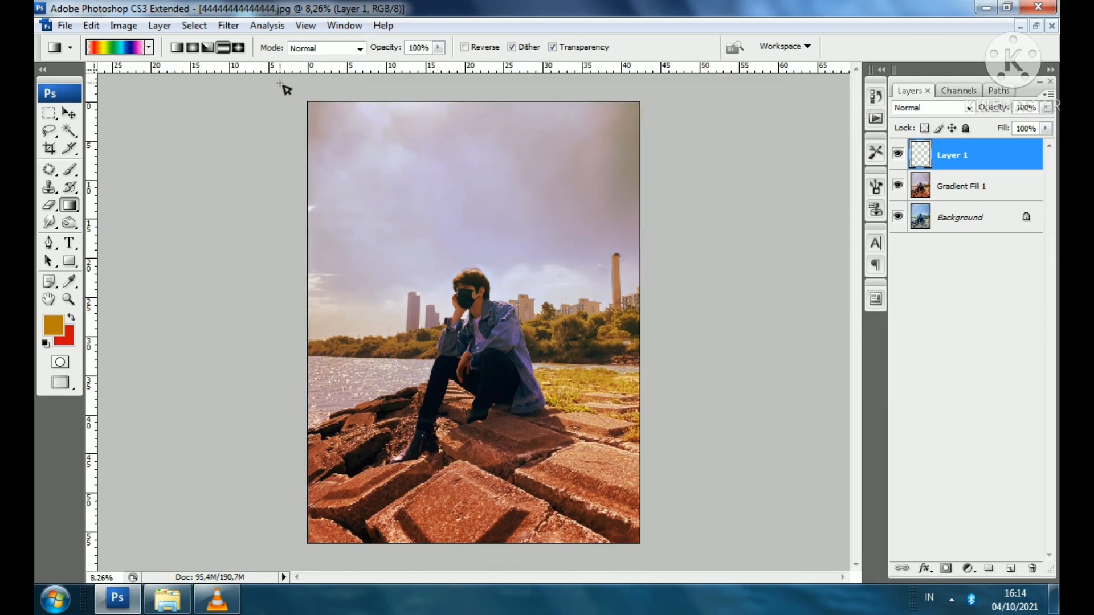
drag(320, 118, 639, 542)
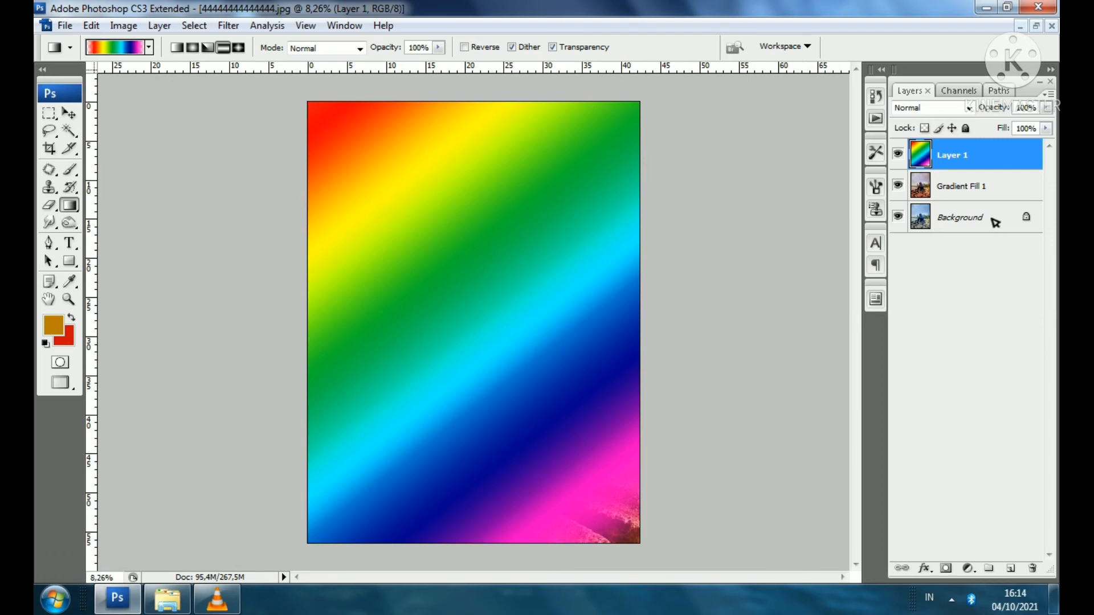
scroll(370, 266, down, 2)
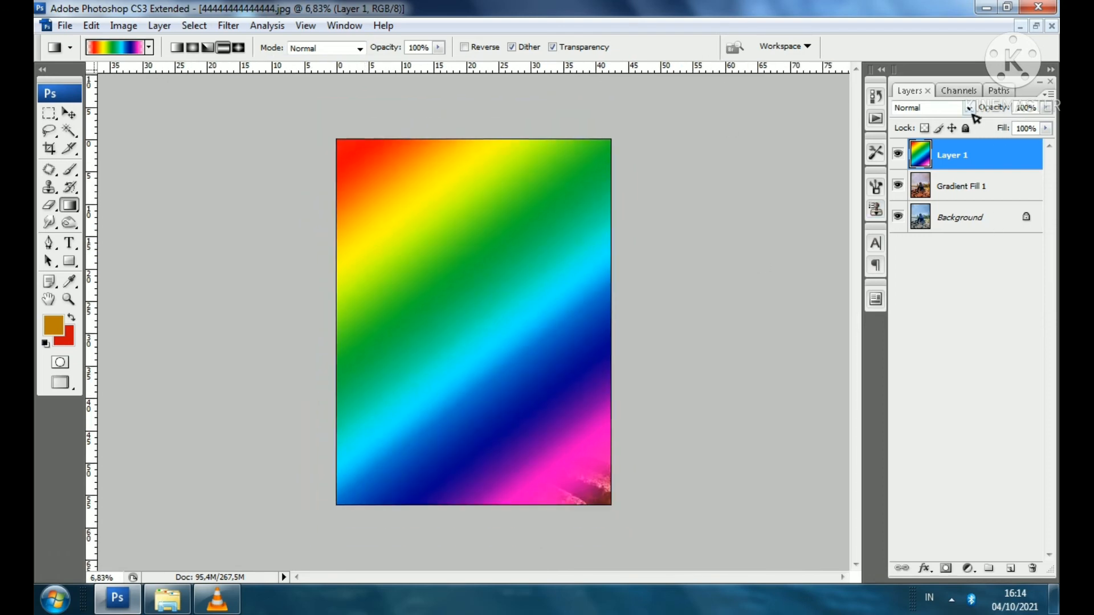
click(970, 108)
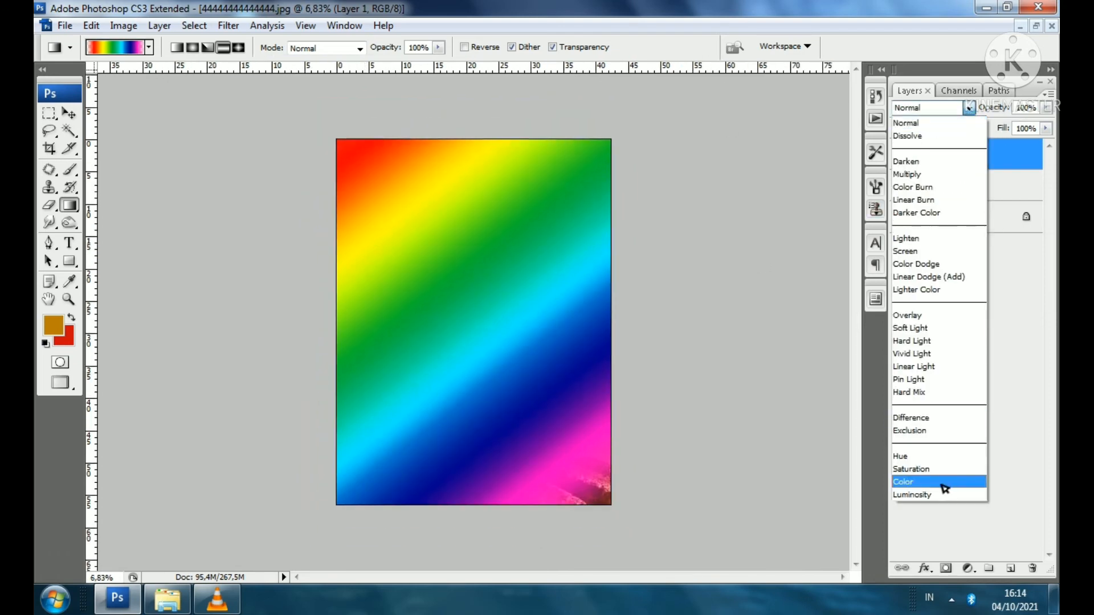
click(941, 484)
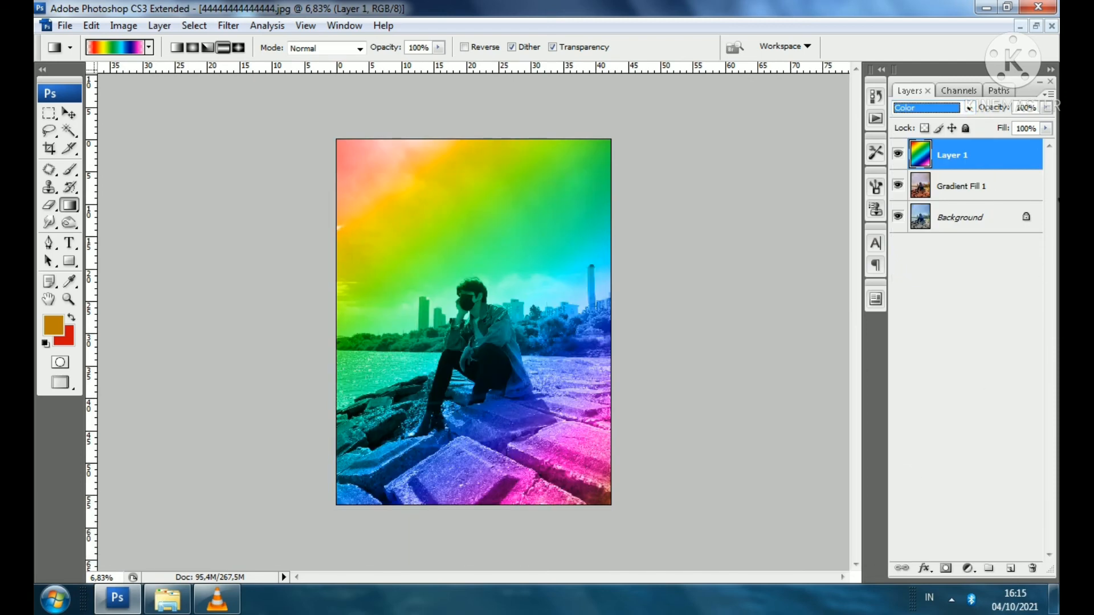
Step: Lower the rainbow layer's opacity and set its fill to 76%
click(1046, 107)
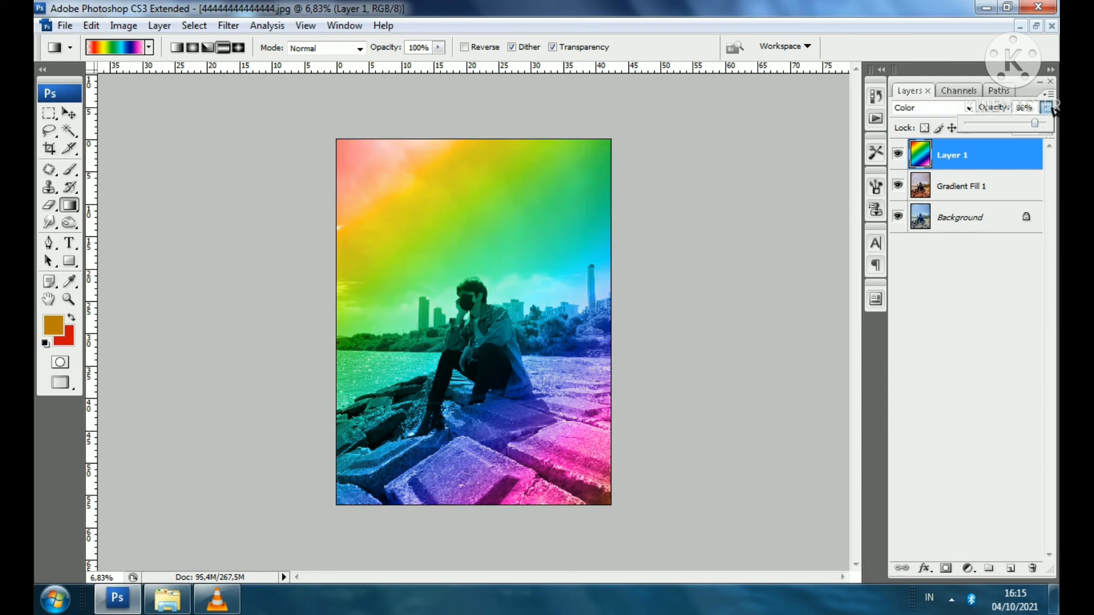
click(1047, 108)
click(1047, 129)
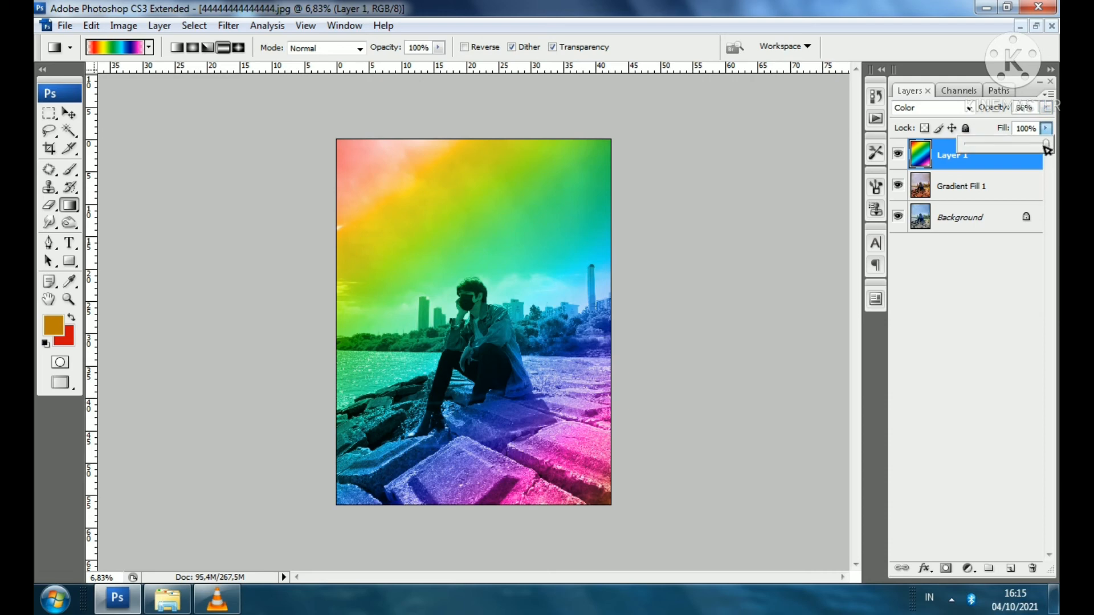
mouse_move(1047, 146)
mouse_down()
mouse_move(927, 147)
mouse_move(1040, 147)
mouse_up()
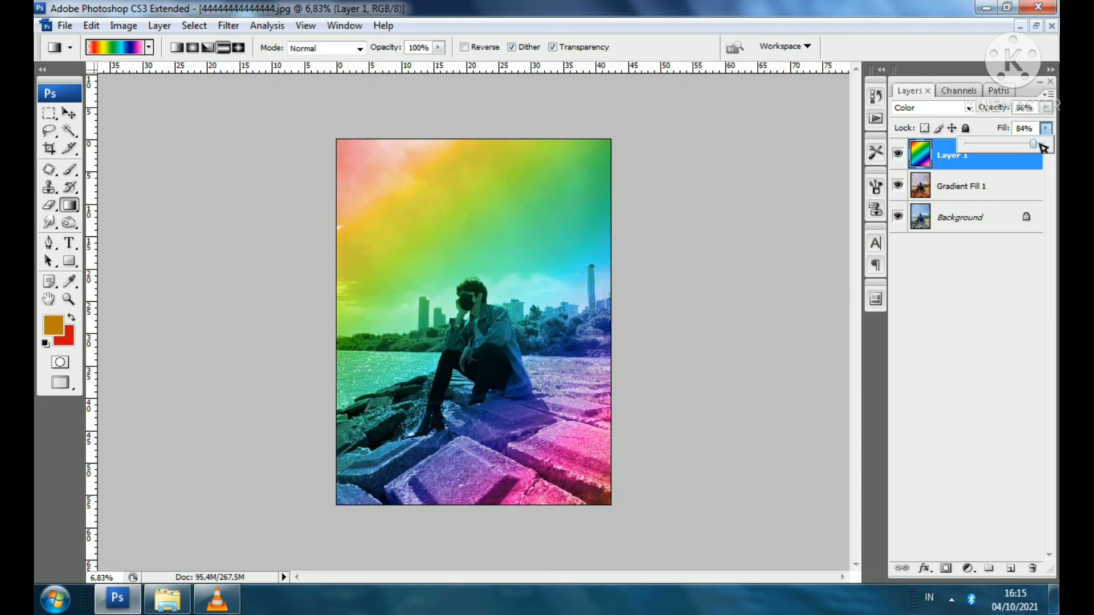
drag(1037, 144, 1036, 139)
click(1046, 107)
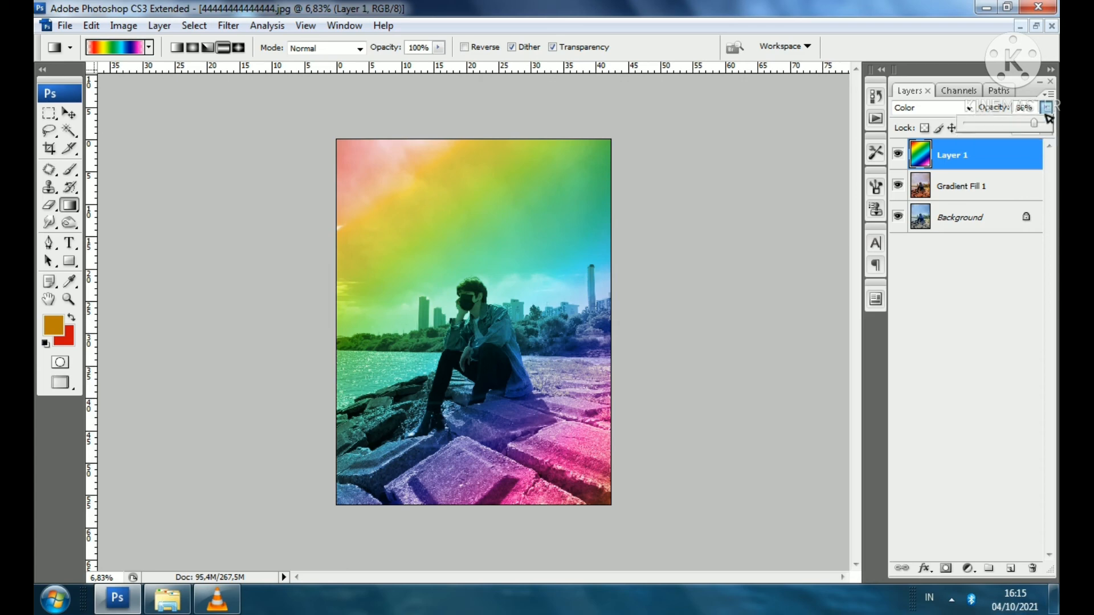
drag(1035, 128, 1029, 128)
click(745, 205)
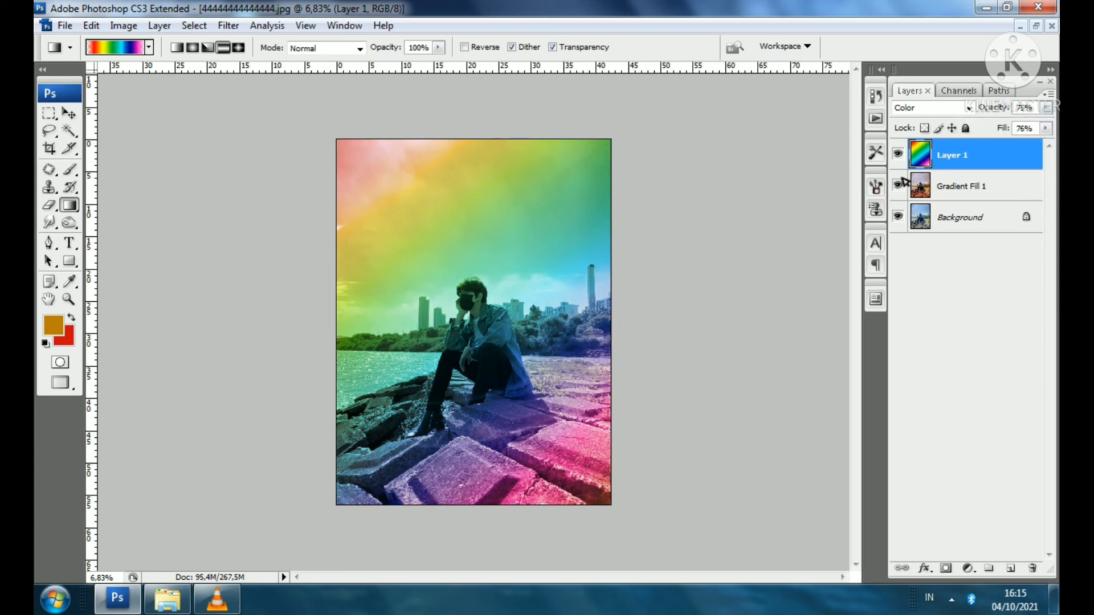
Step: Compare the photo with the rainbow layer and the warmed photo layer hidden and shown, leaving both visible
click(903, 155)
click(903, 155)
click(904, 156)
click(901, 156)
click(898, 153)
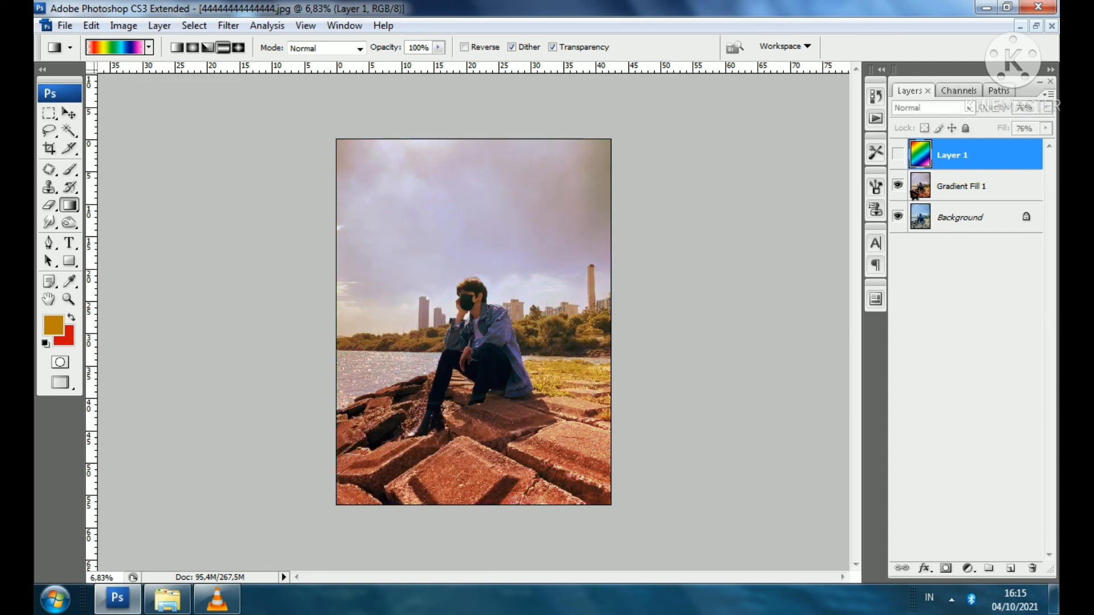
click(899, 185)
click(898, 154)
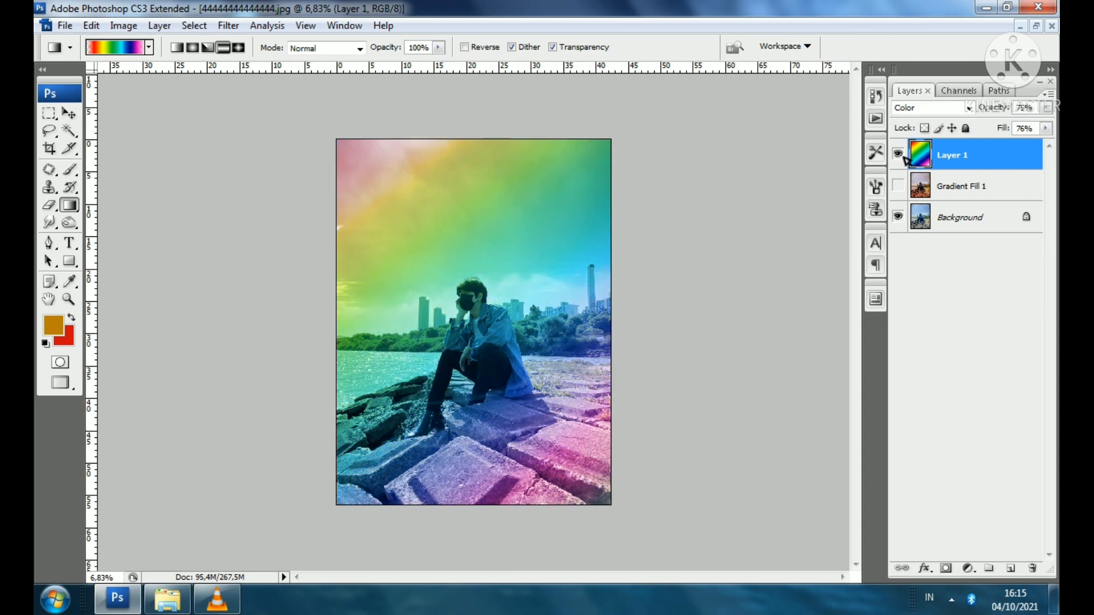
click(899, 153)
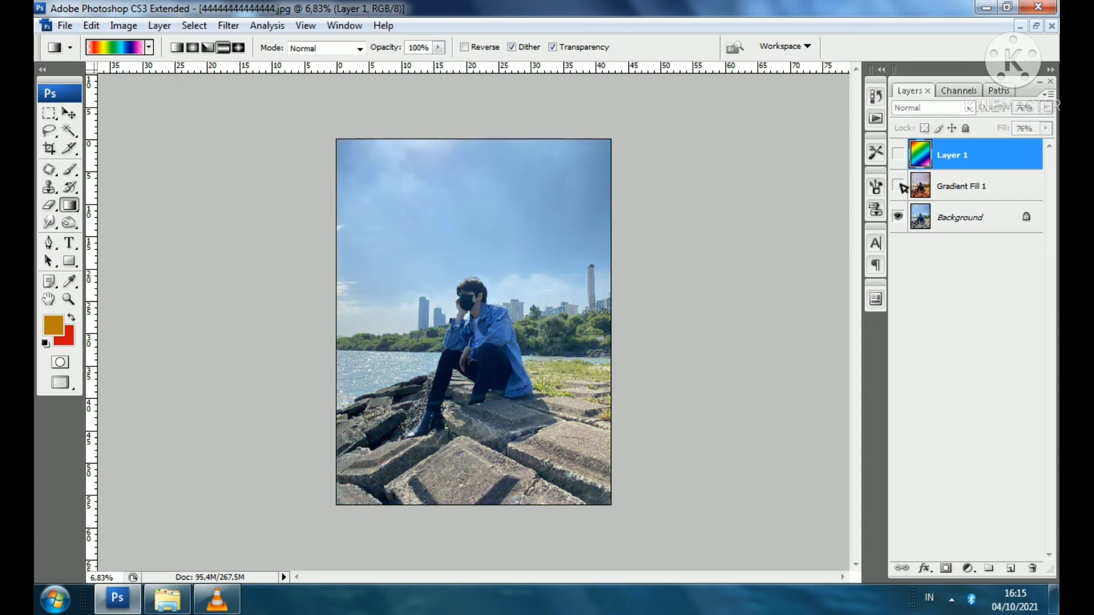
click(898, 153)
Step: Merge the rainbow layer down into the warmed photo layer, and compare the result with the original background photo
right_click(960, 160)
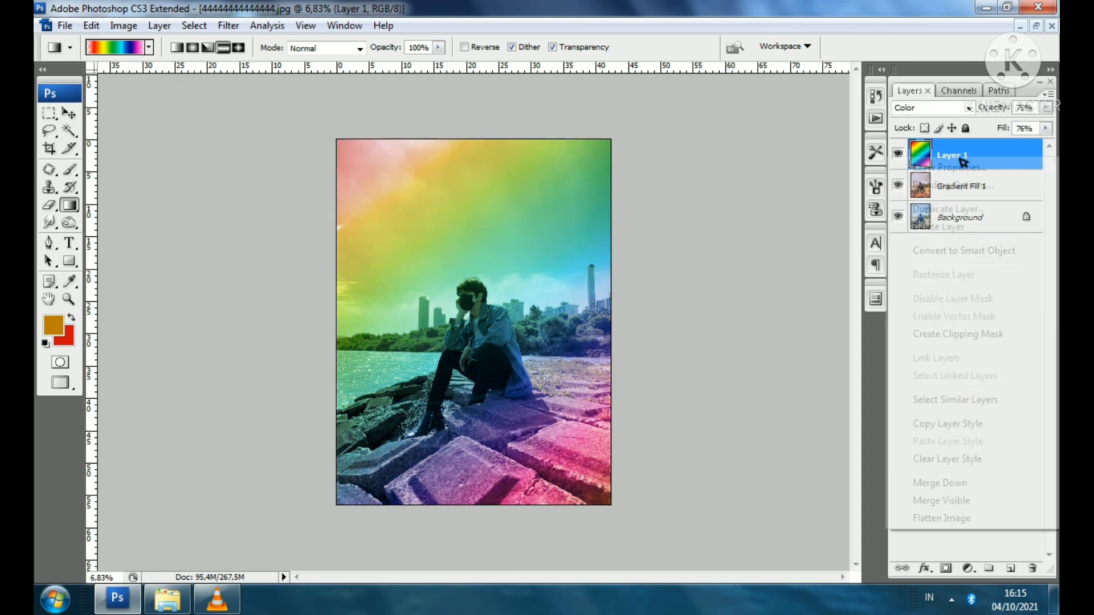
click(962, 488)
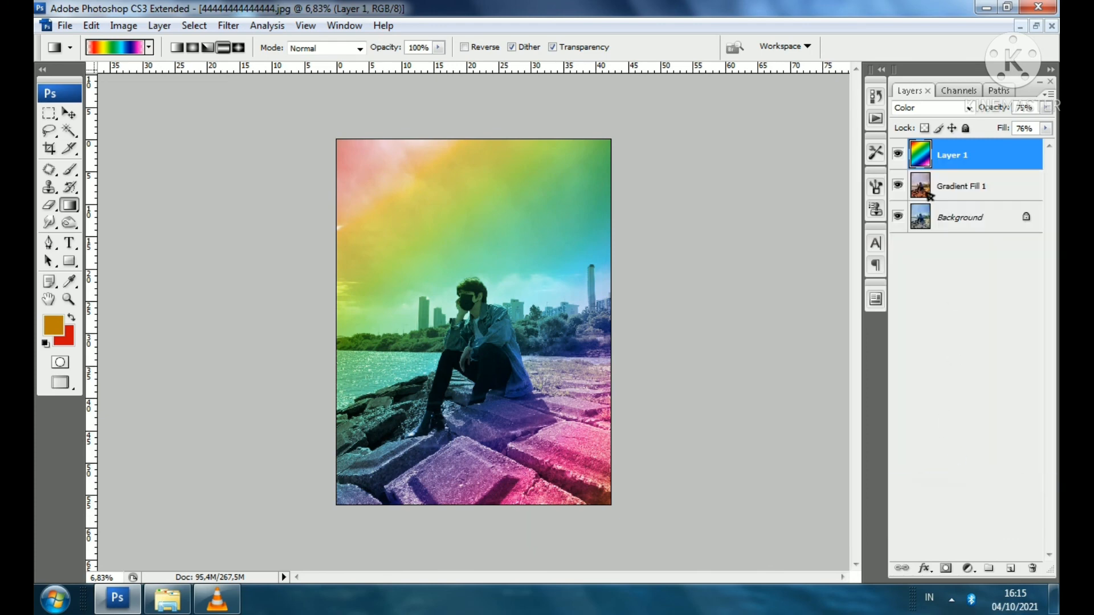
click(900, 154)
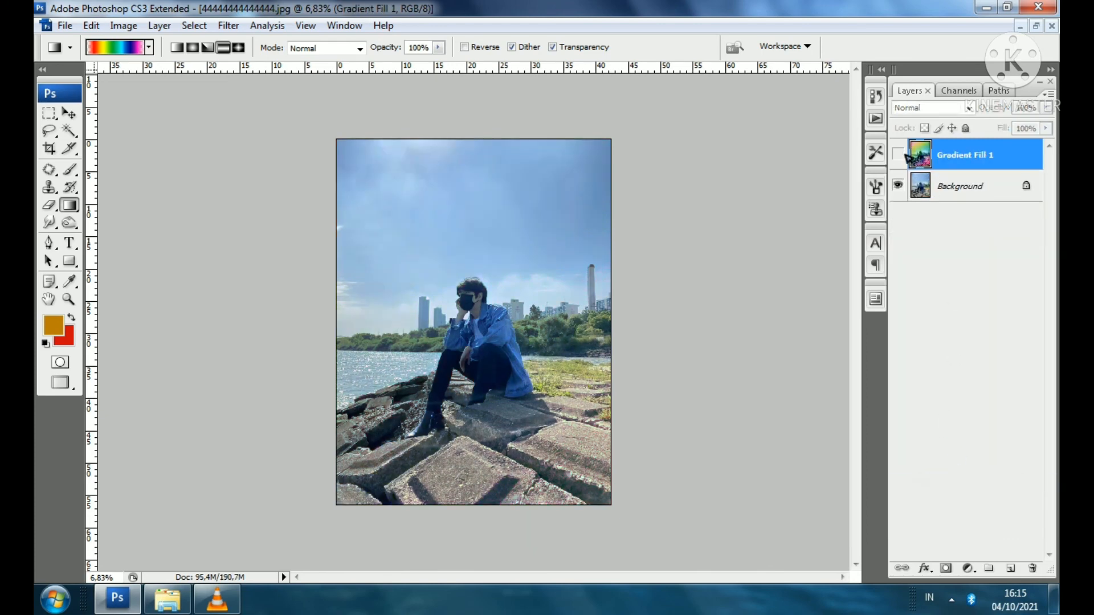
click(900, 154)
click(900, 153)
click(901, 154)
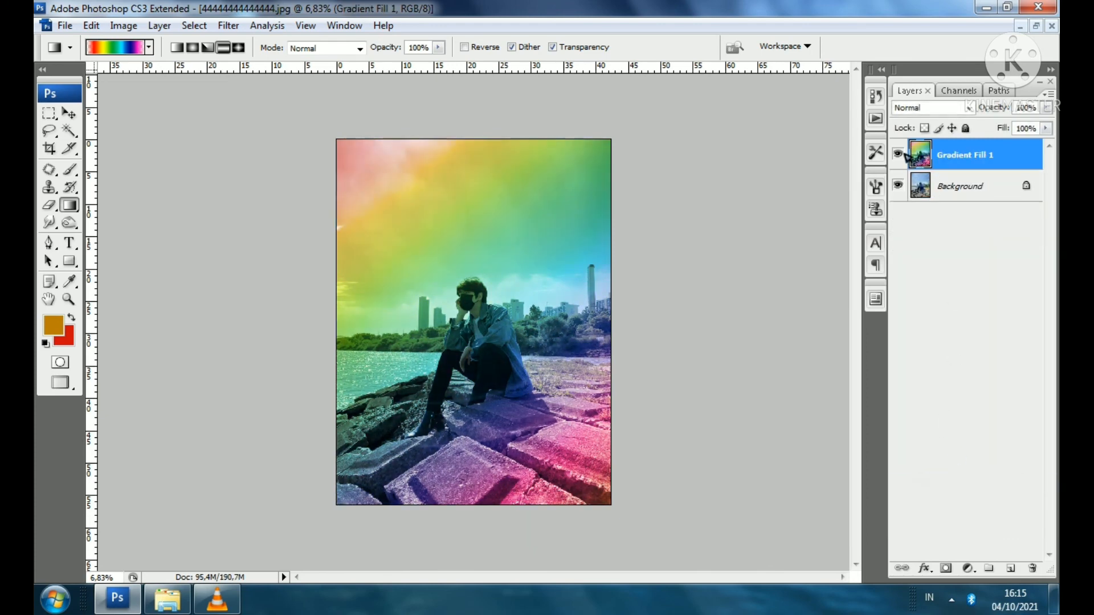
click(900, 154)
click(901, 153)
click(900, 154)
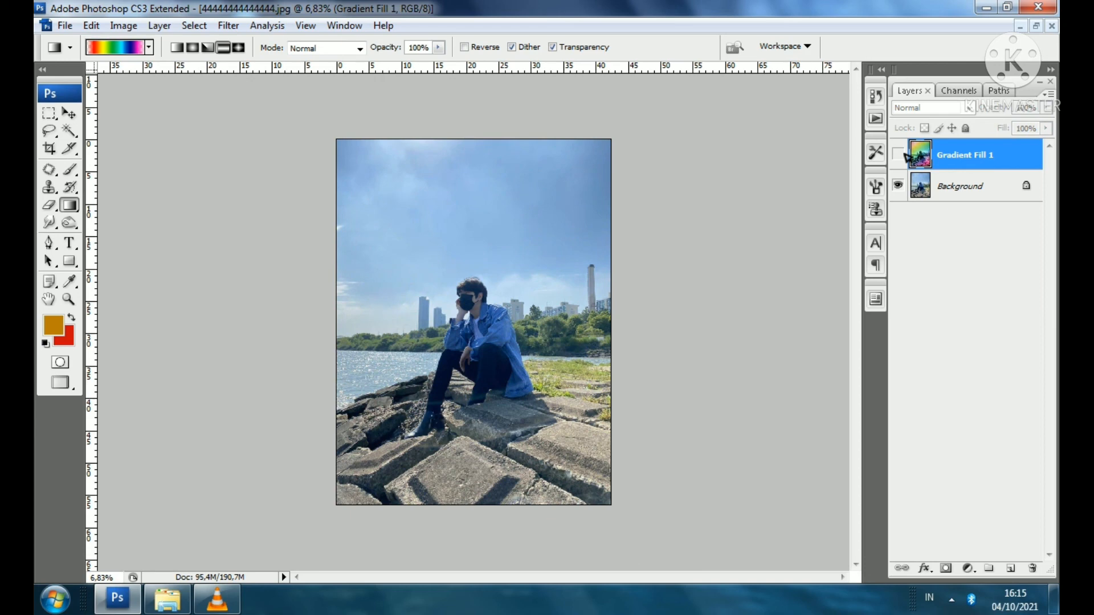
click(900, 154)
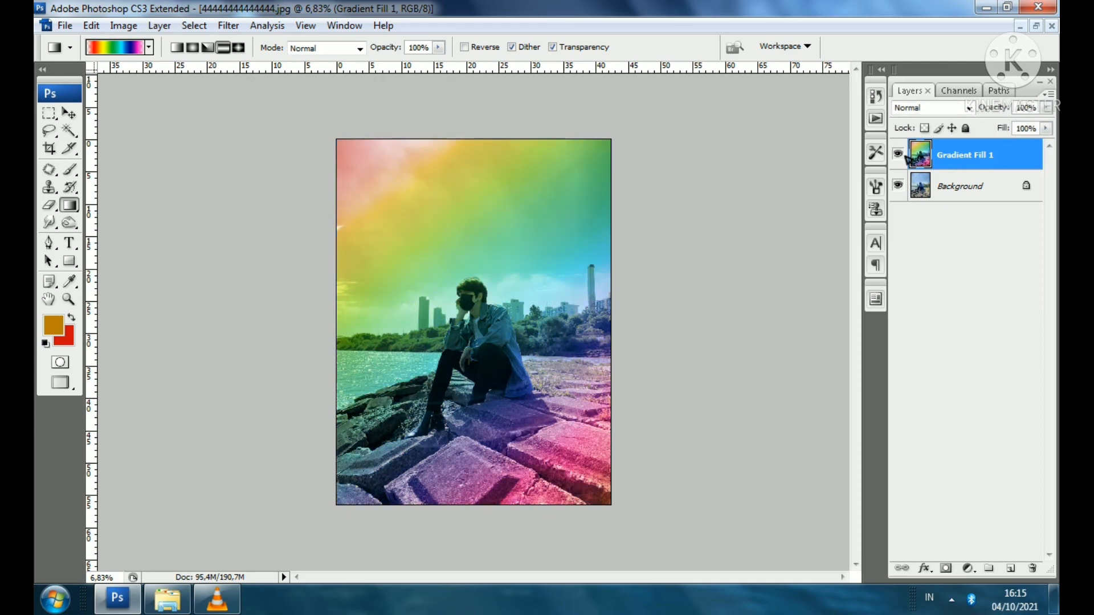